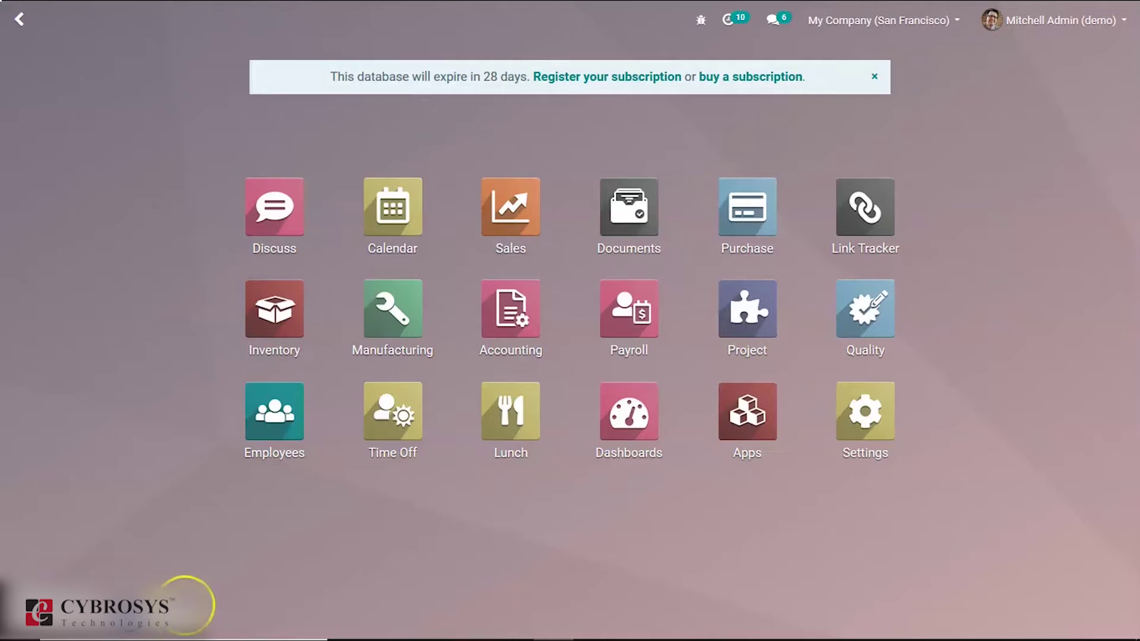
Open the "mail" outgoing email server from the general settings, review its connection and authentication fields in edit mode, and save it.
{"action": "left_click", "coordinate": [882, 421]}
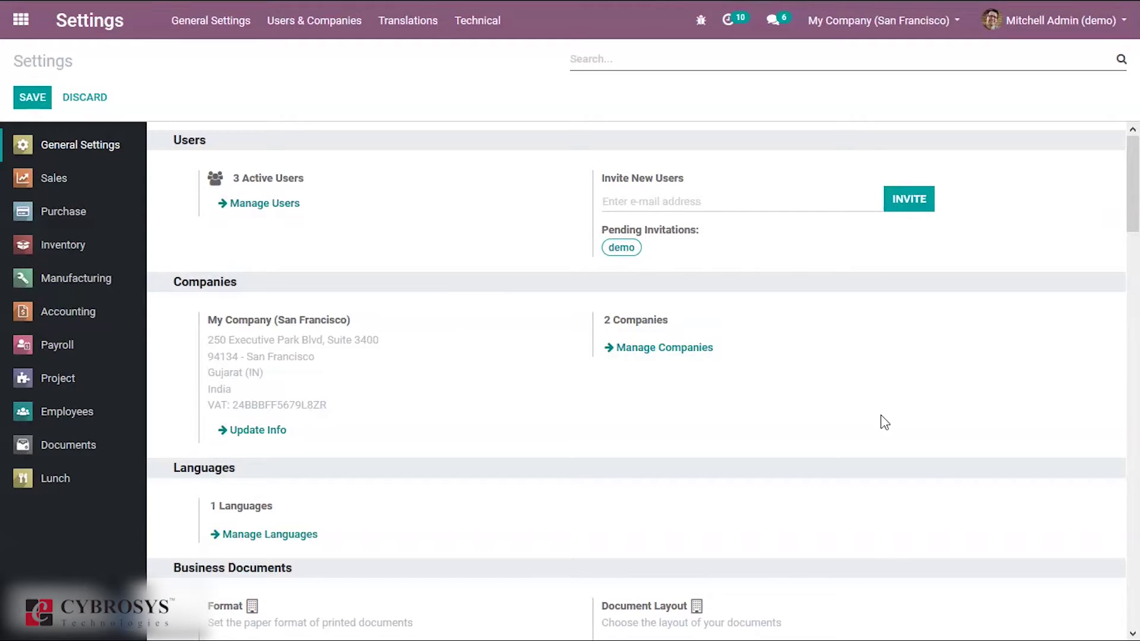
{"action": "left_click_drag", "start_coordinate": [1103, 240], "coordinate": [1128, 344]}
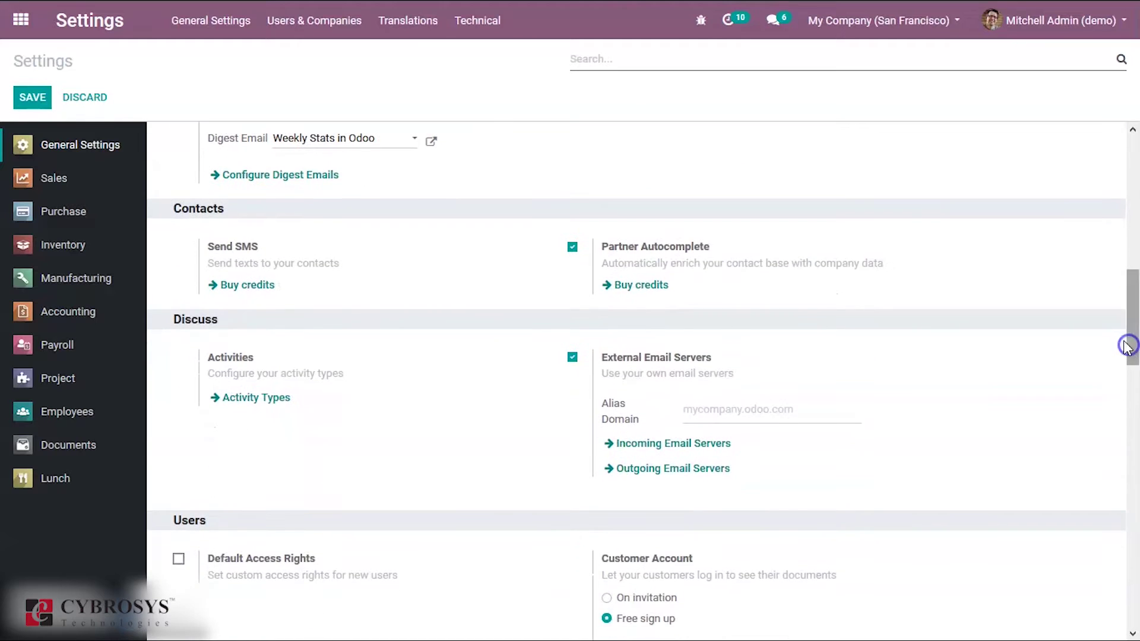
{"action": "left_click", "coordinate": [703, 473]}
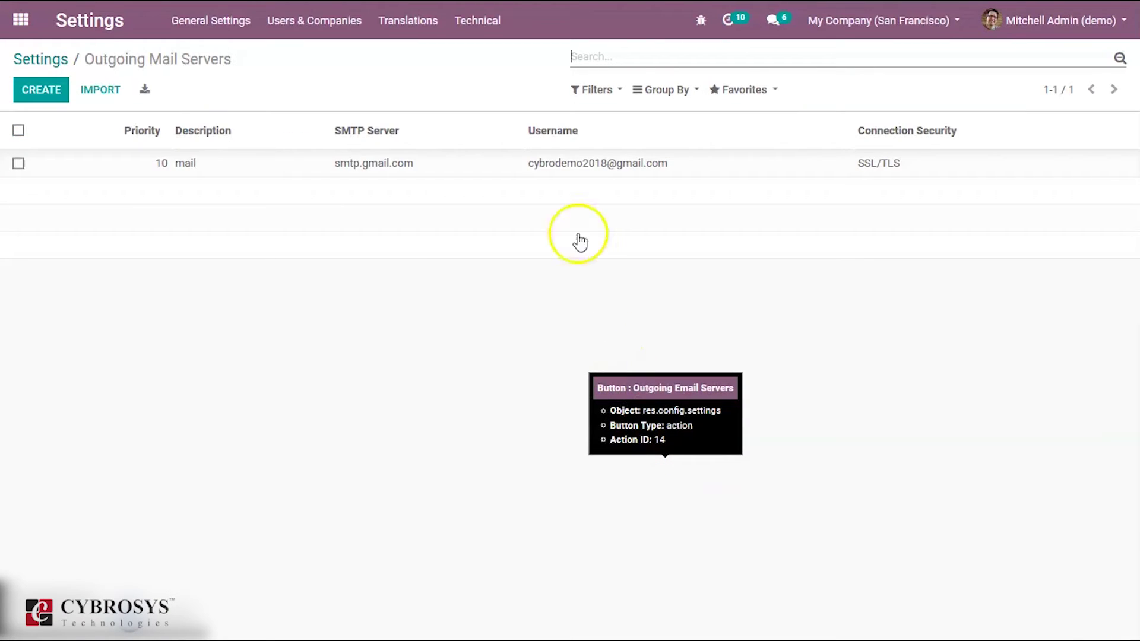
{"action": "left_click", "coordinate": [611, 172]}
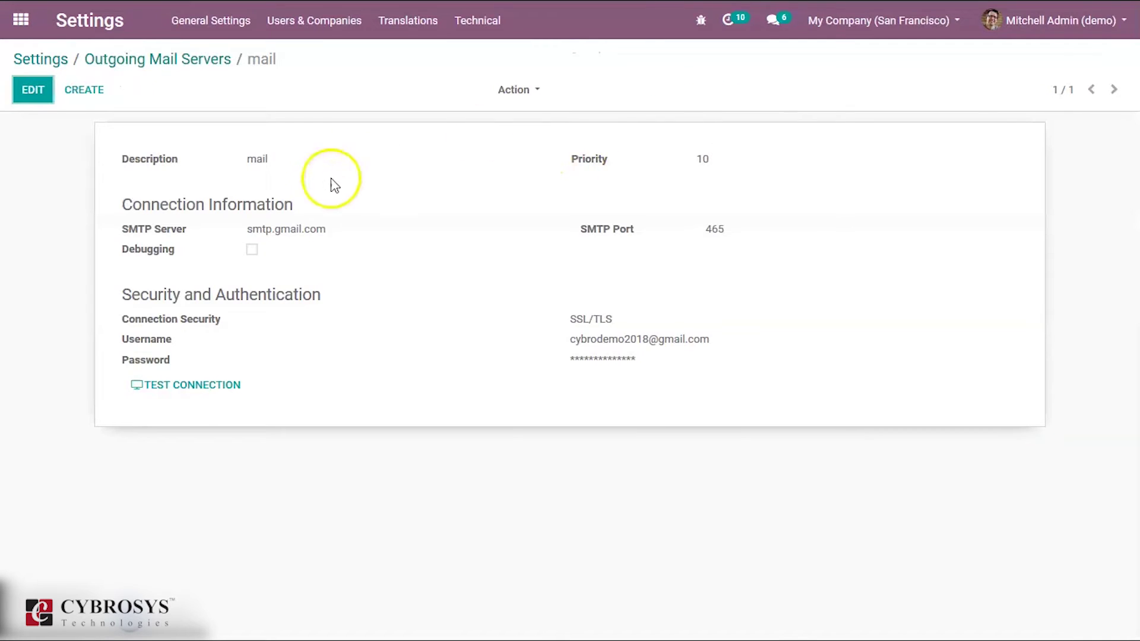
{"action": "left_click", "coordinate": [33, 95]}
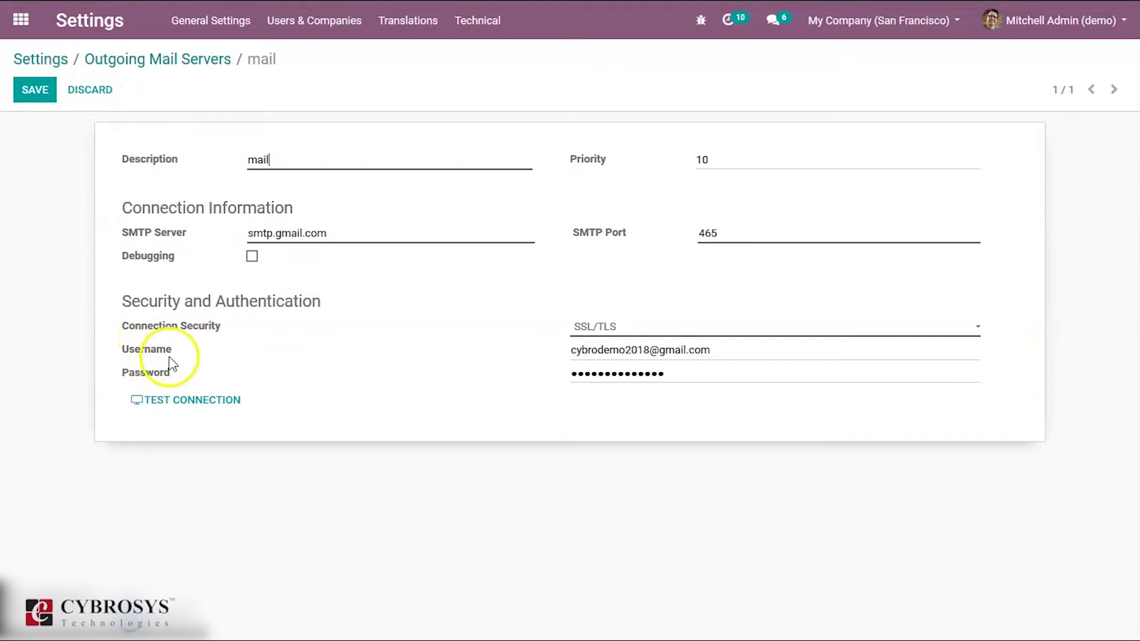
{"action": "left_click", "coordinate": [707, 377]}
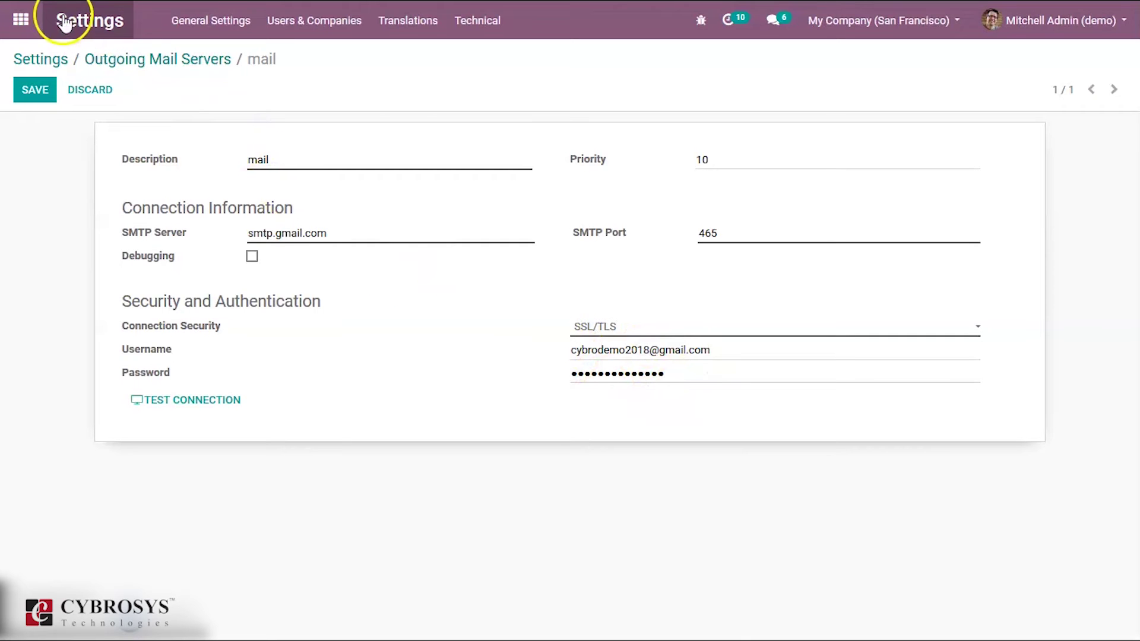
{"action": "left_click", "coordinate": [35, 90]}
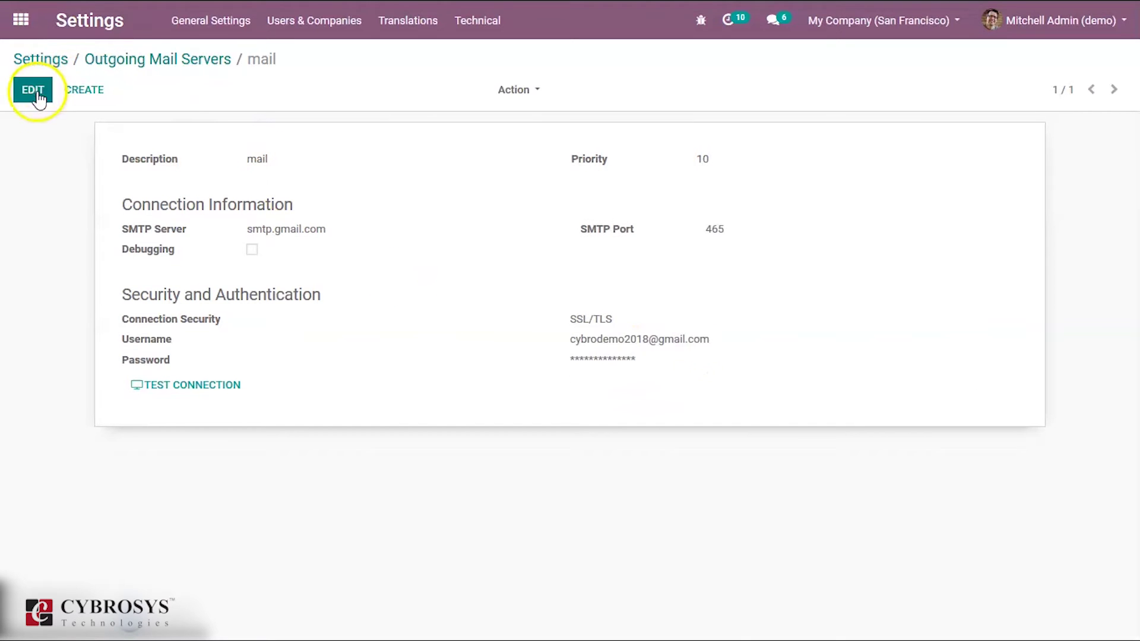
Enable Use Rating on Project in the Project app's settings and save the configuration.
{"action": "left_click", "coordinate": [20, 20]}
{"action": "left_click", "coordinate": [740, 312]}
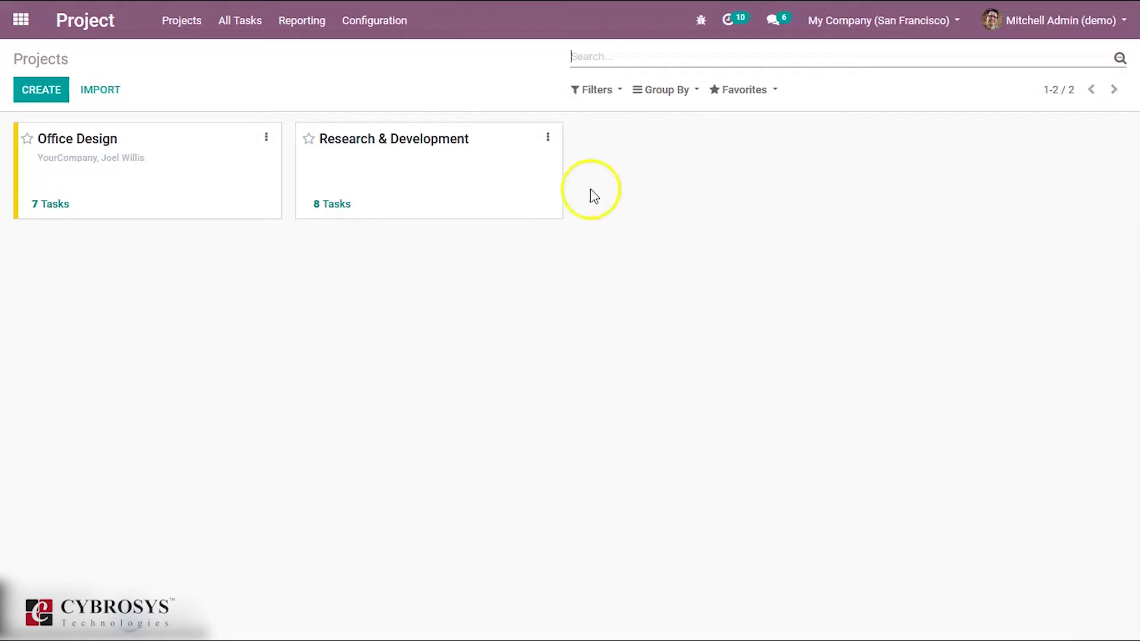
{"action": "left_click", "coordinate": [393, 27]}
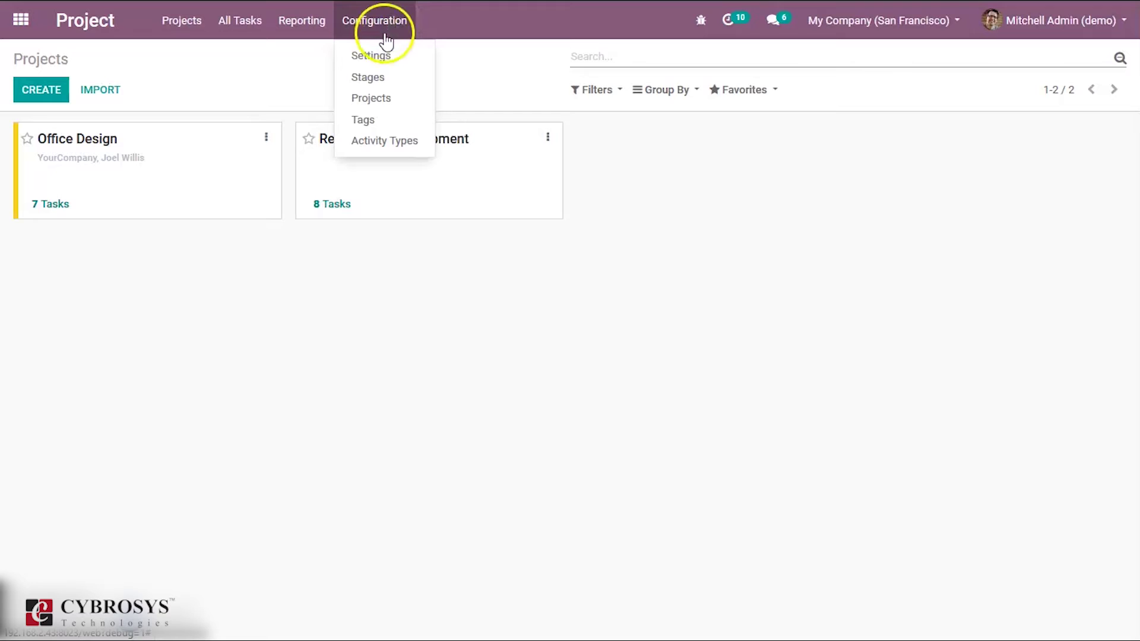
{"action": "left_click", "coordinate": [384, 56]}
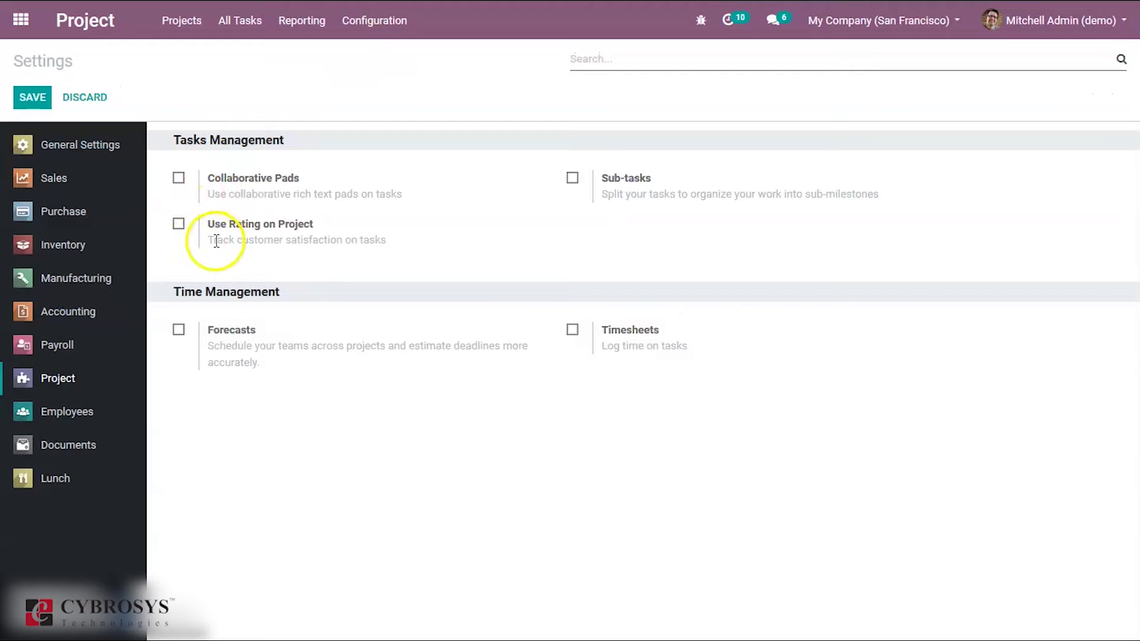
{"action": "left_click", "coordinate": [179, 224]}
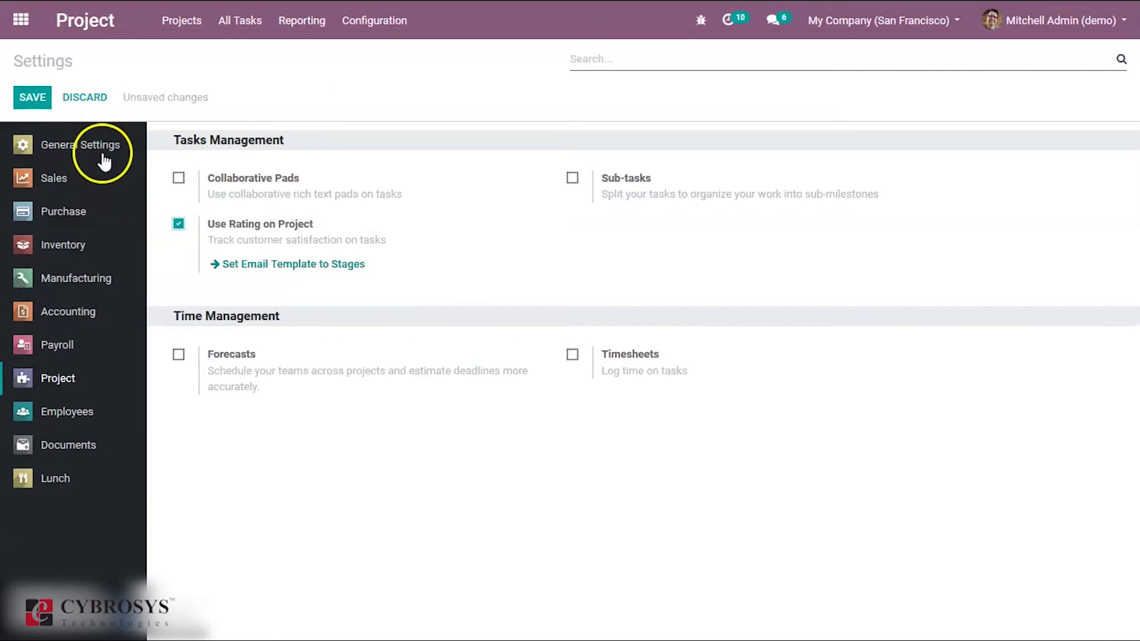
{"action": "left_click", "coordinate": [34, 98]}
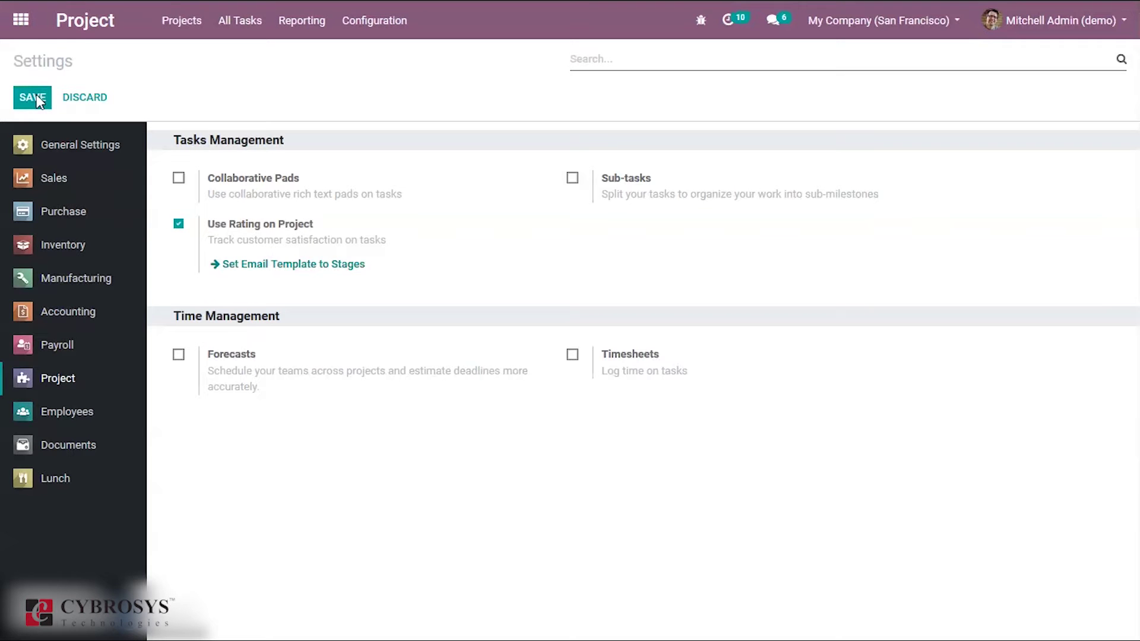
Create a new project named TEST RATING.
{"action": "left_click", "coordinate": [86, 24]}
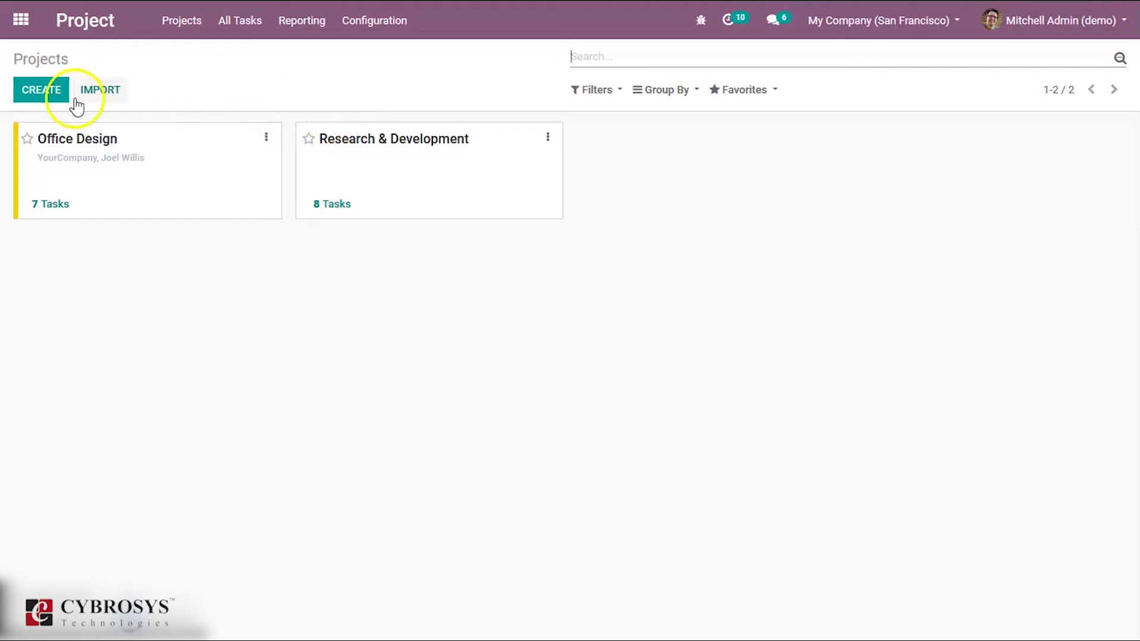
{"action": "left_click", "coordinate": [52, 99]}
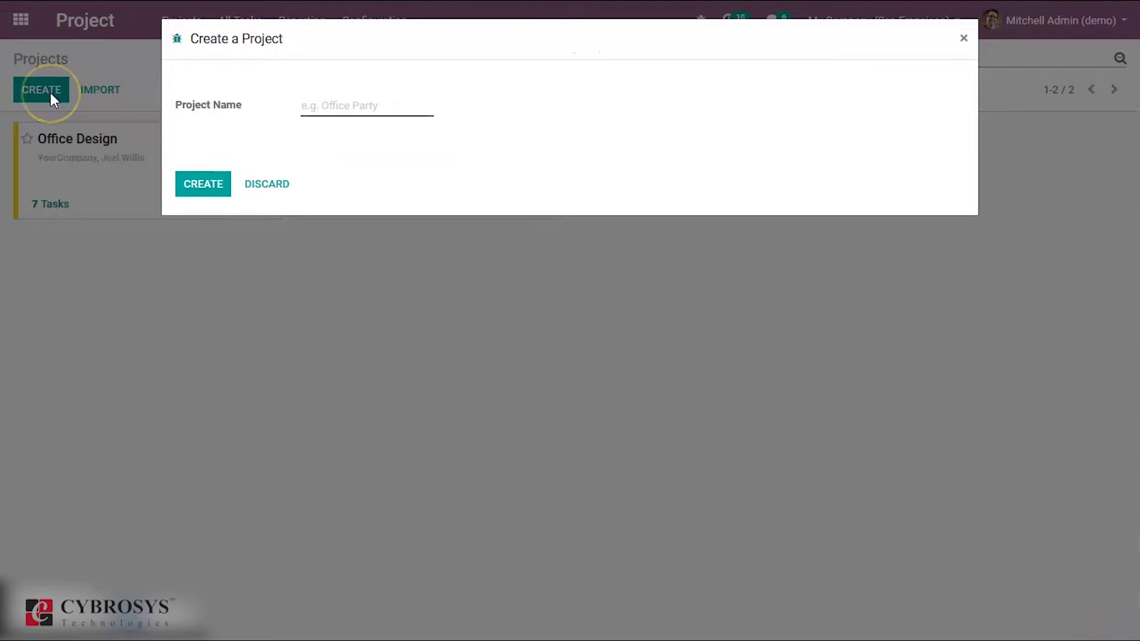
{"action": "type", "text": "TEST RATING"}
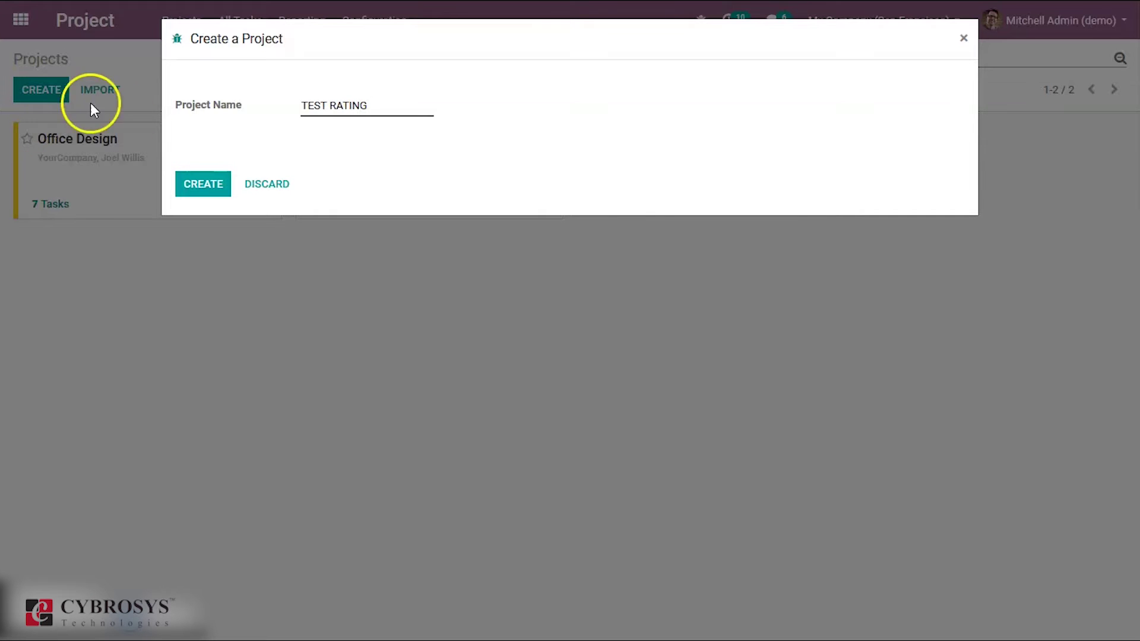
{"action": "left_click", "coordinate": [185, 182]}
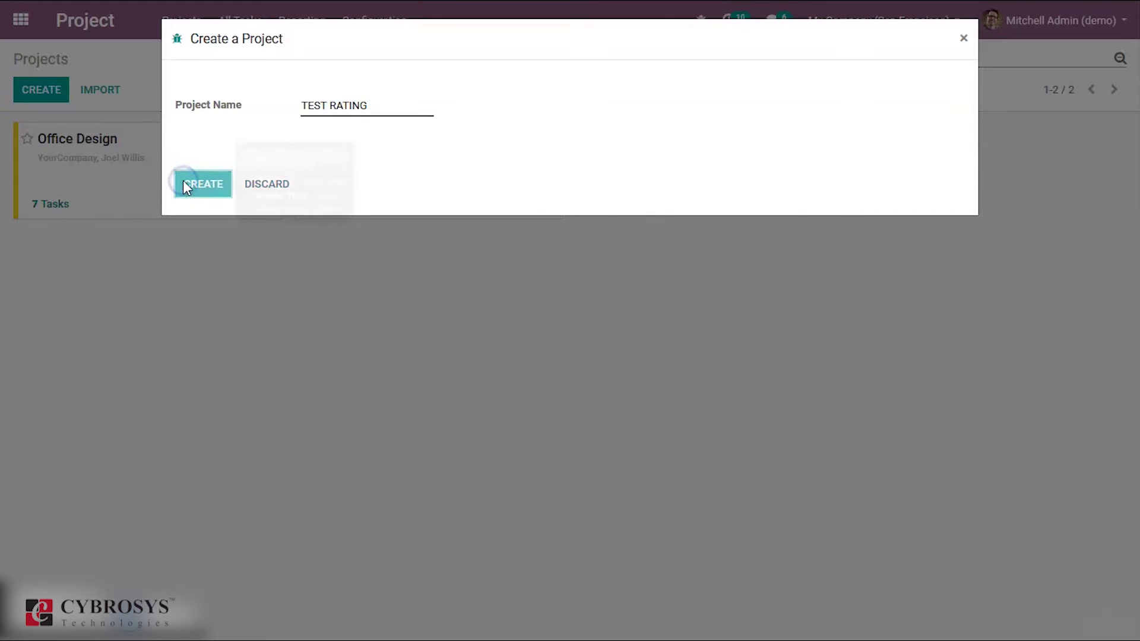
Assign the TEST RATING project to the New task stage and save the stage.
{"action": "left_click", "coordinate": [367, 24]}
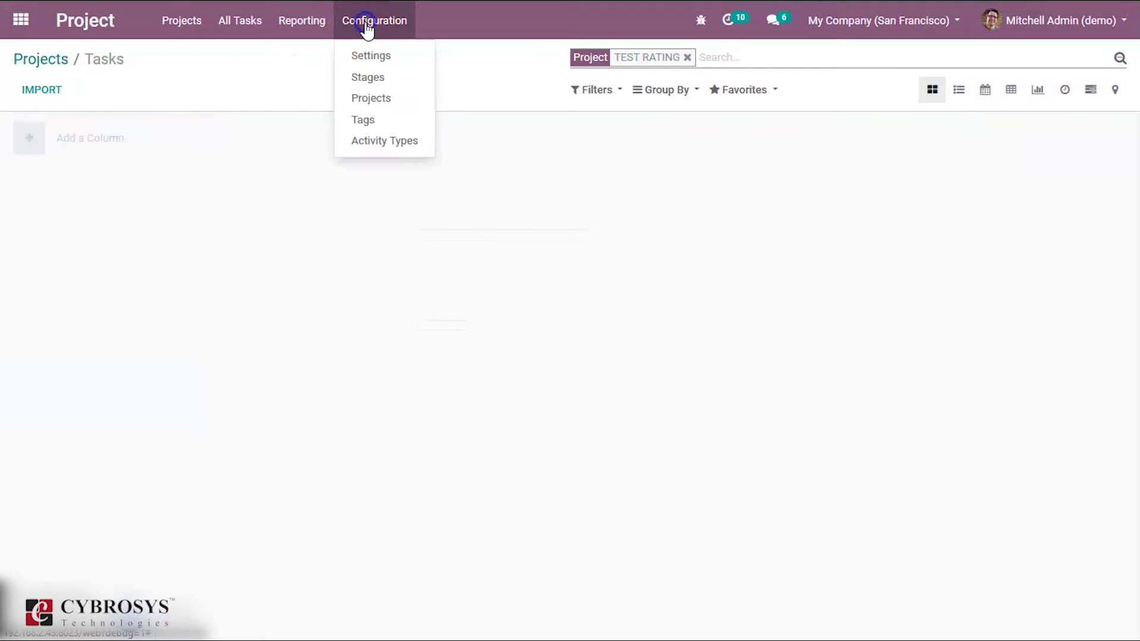
{"action": "left_click", "coordinate": [373, 77]}
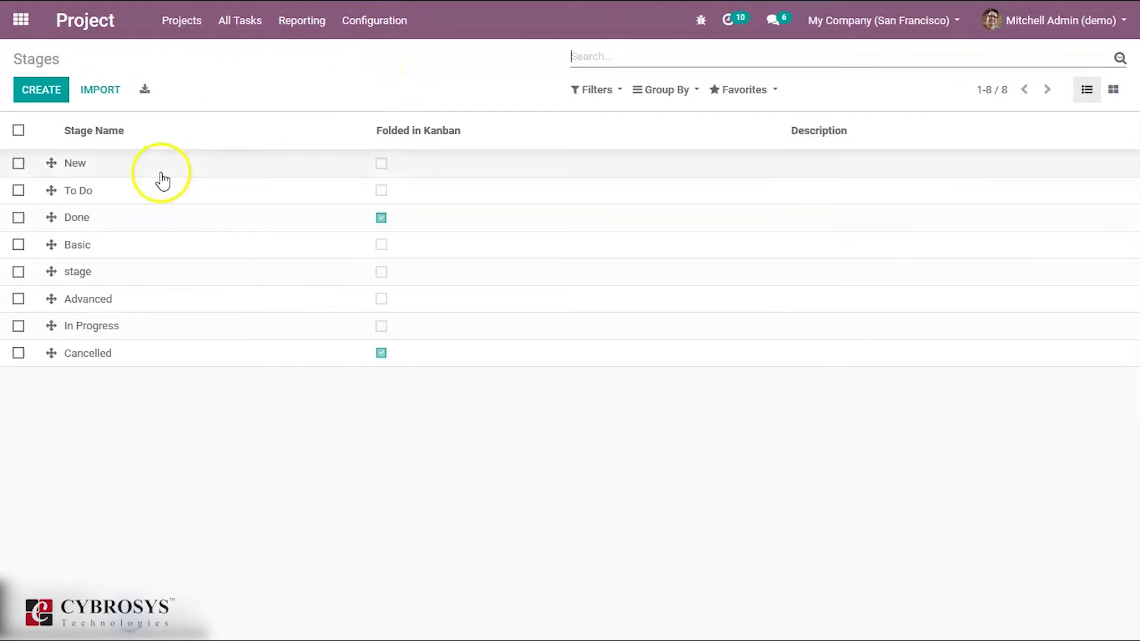
{"action": "left_click", "coordinate": [128, 171]}
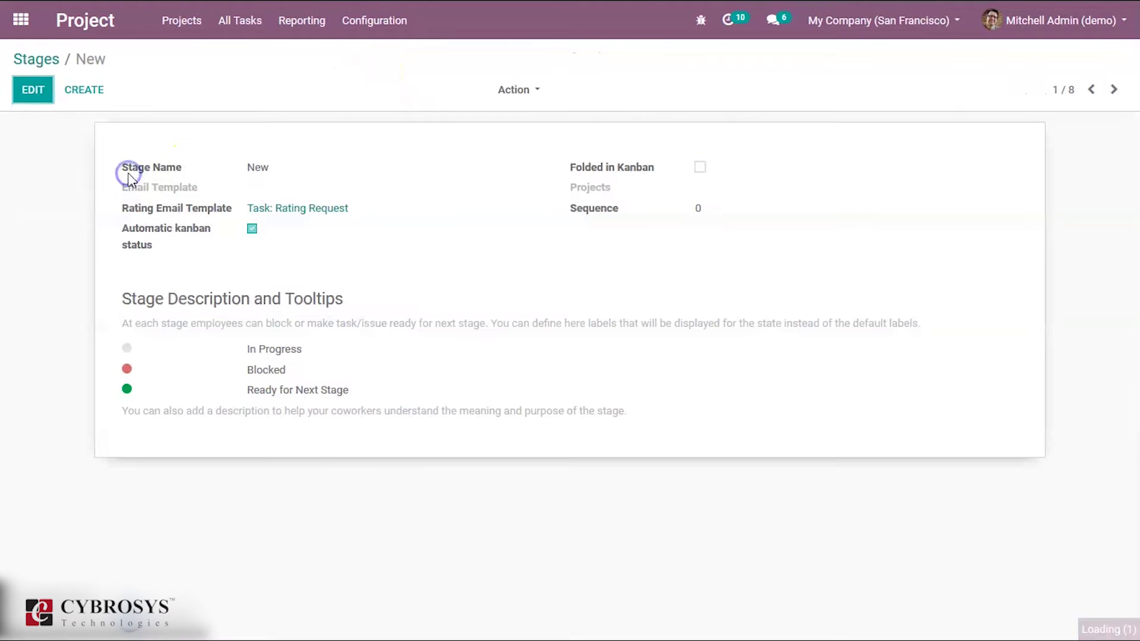
{"action": "left_click", "coordinate": [26, 96]}
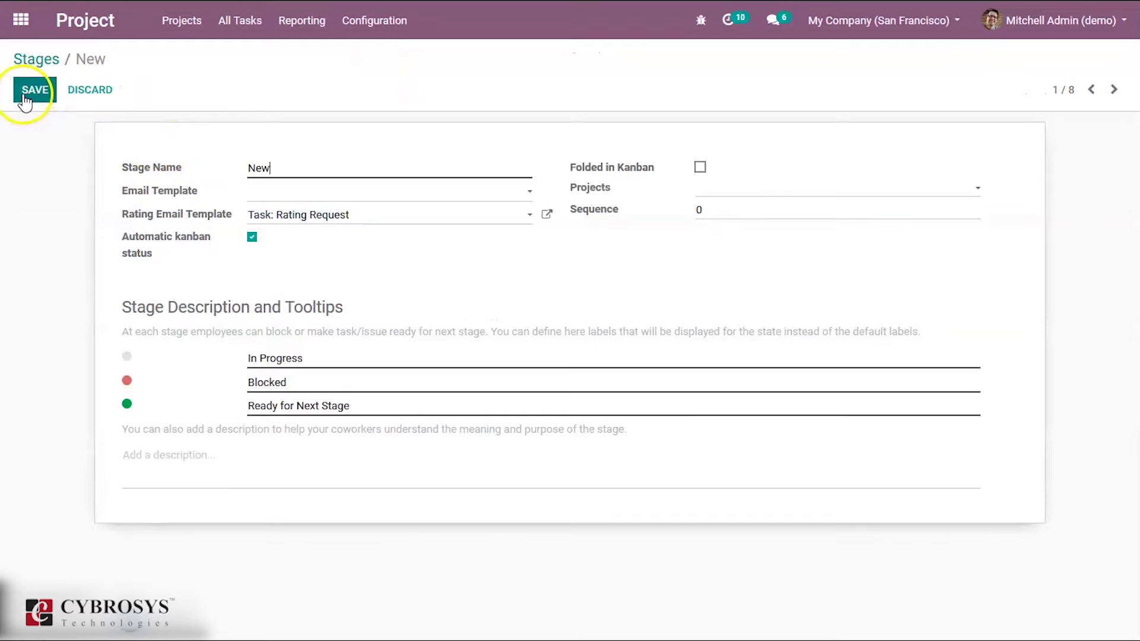
{"action": "left_click", "coordinate": [753, 194]}
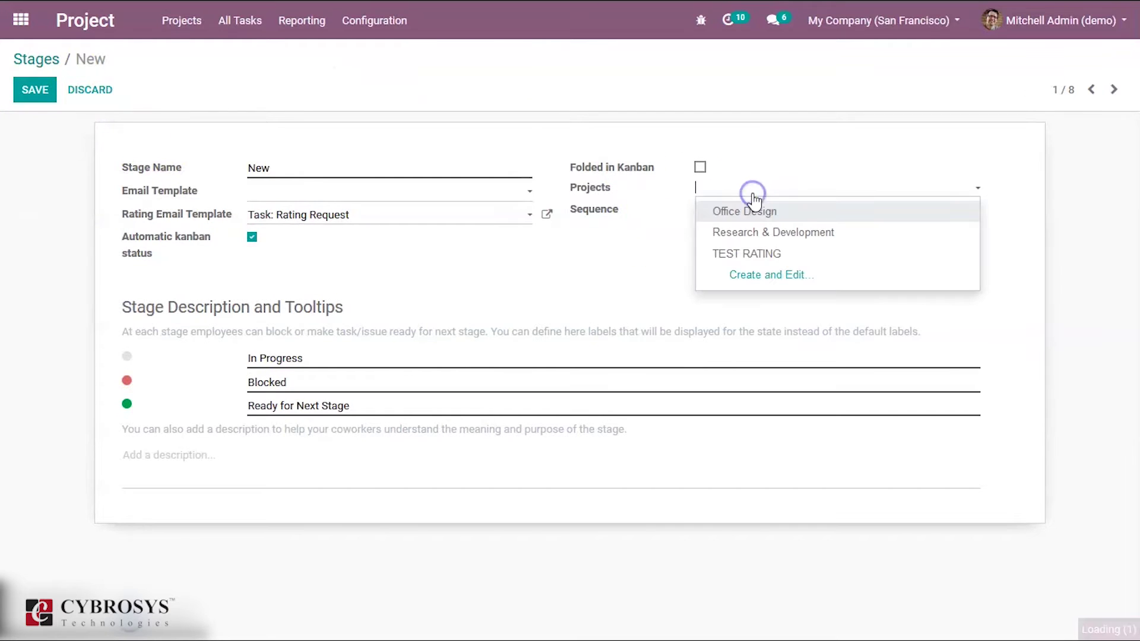
{"action": "left_click", "coordinate": [747, 256]}
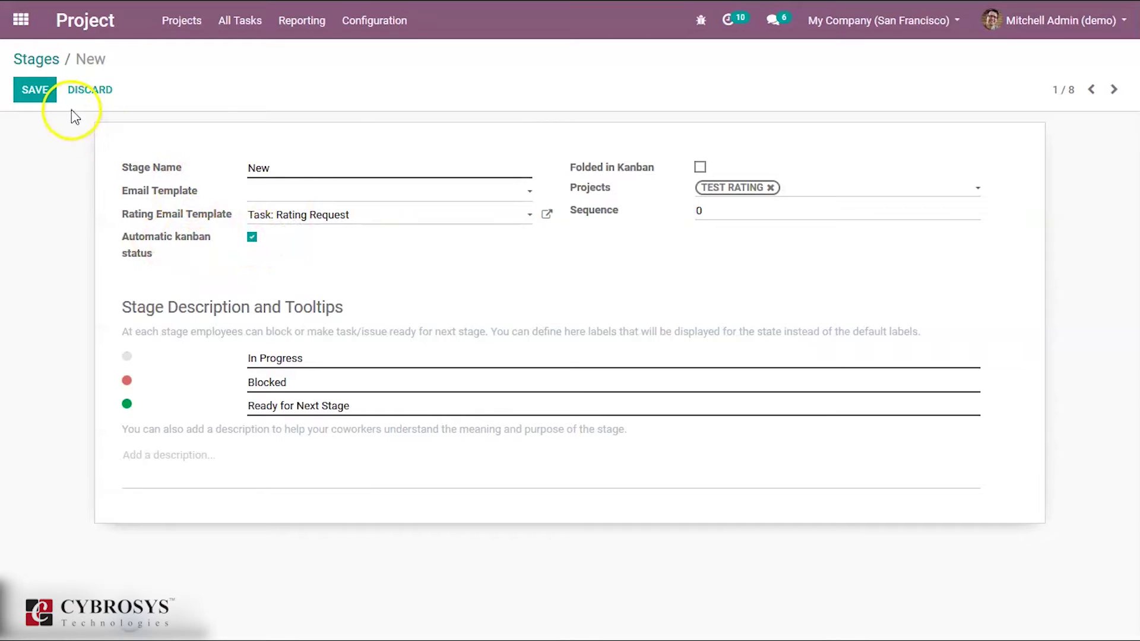
{"action": "left_click", "coordinate": [41, 95]}
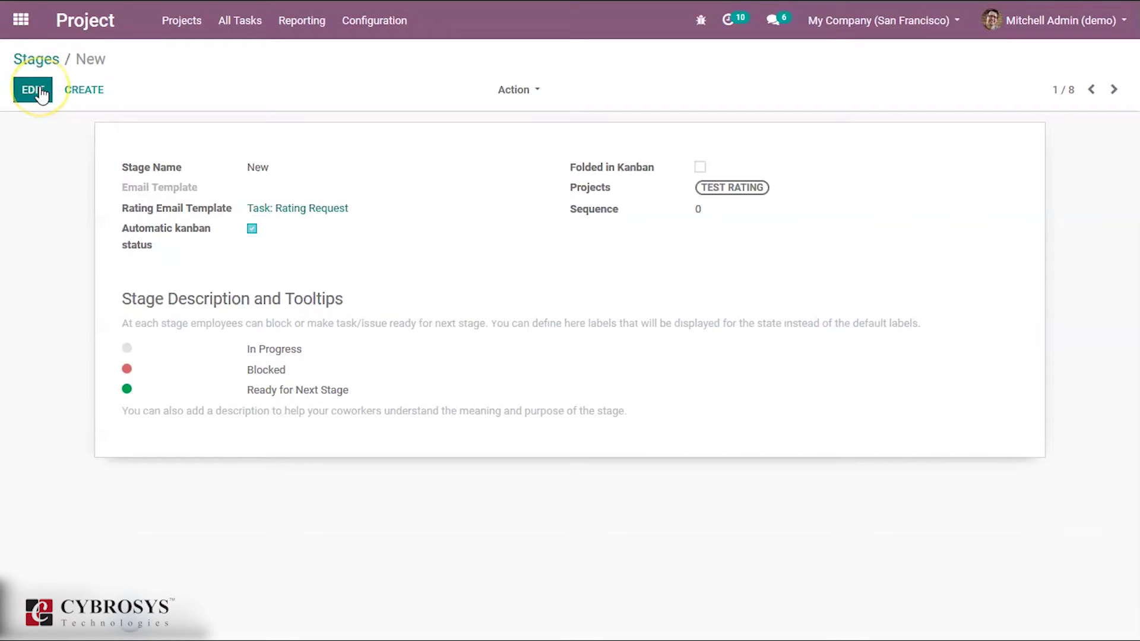
Assign the TEST RATING project to the Advanced task stage and save the stage.
{"action": "left_click", "coordinate": [40, 60]}
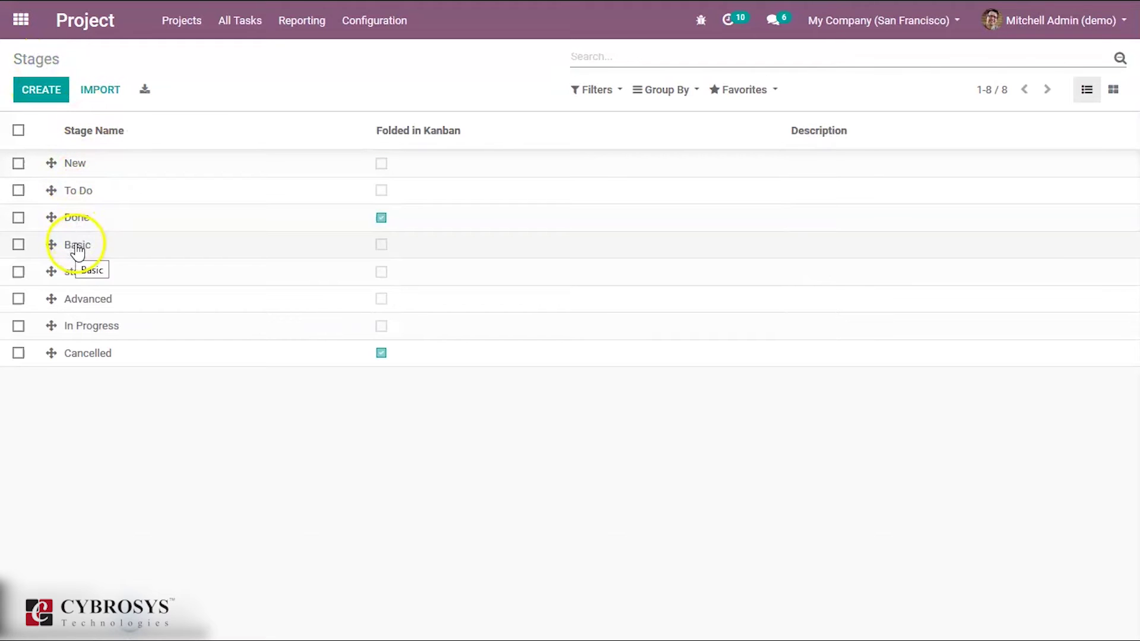
{"action": "left_click", "coordinate": [87, 300]}
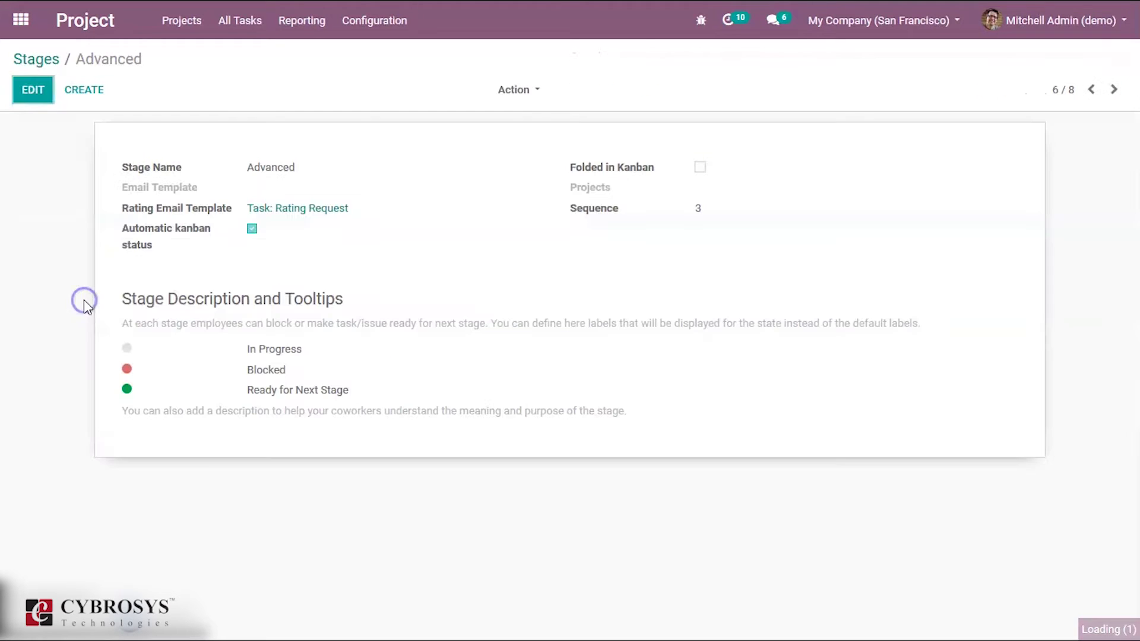
{"action": "left_click", "coordinate": [33, 90]}
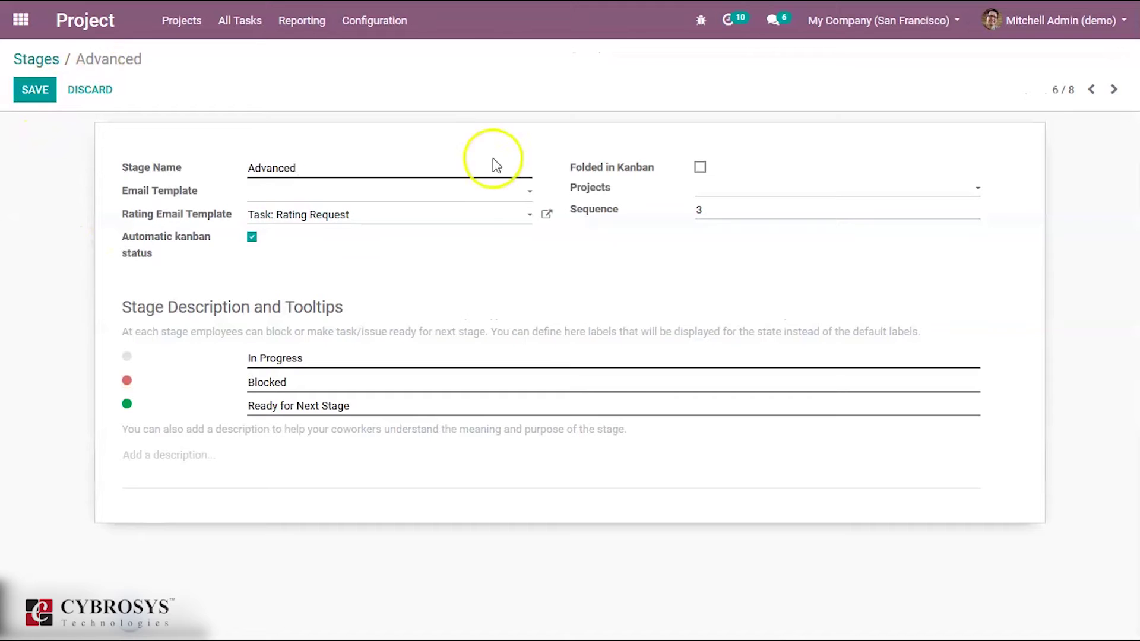
{"action": "left_click", "coordinate": [716, 186]}
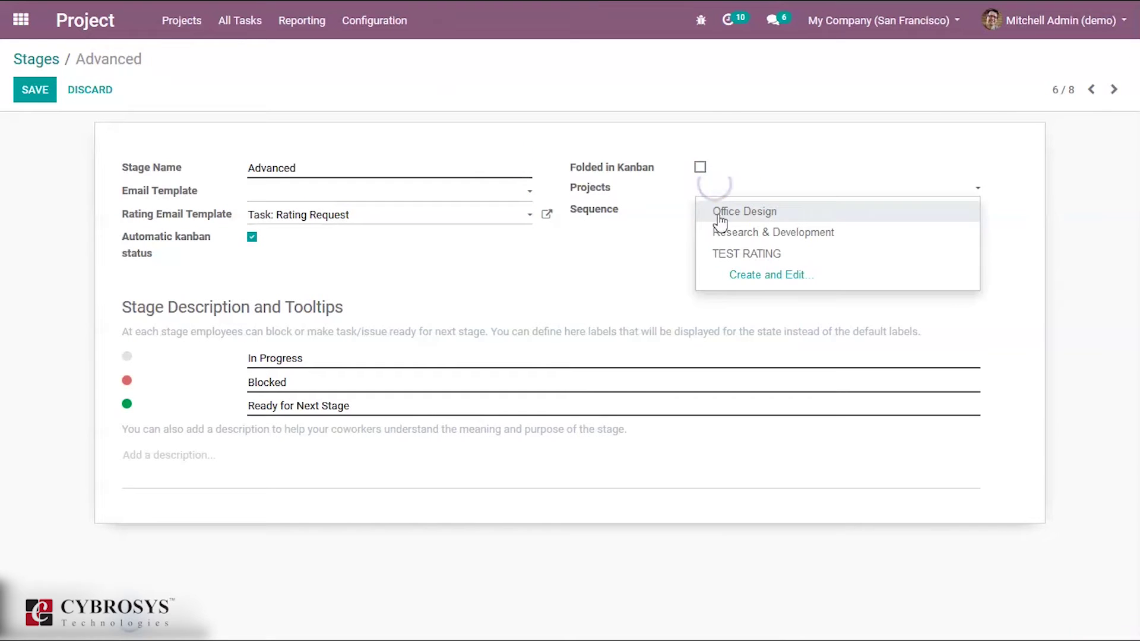
{"action": "left_click", "coordinate": [724, 253]}
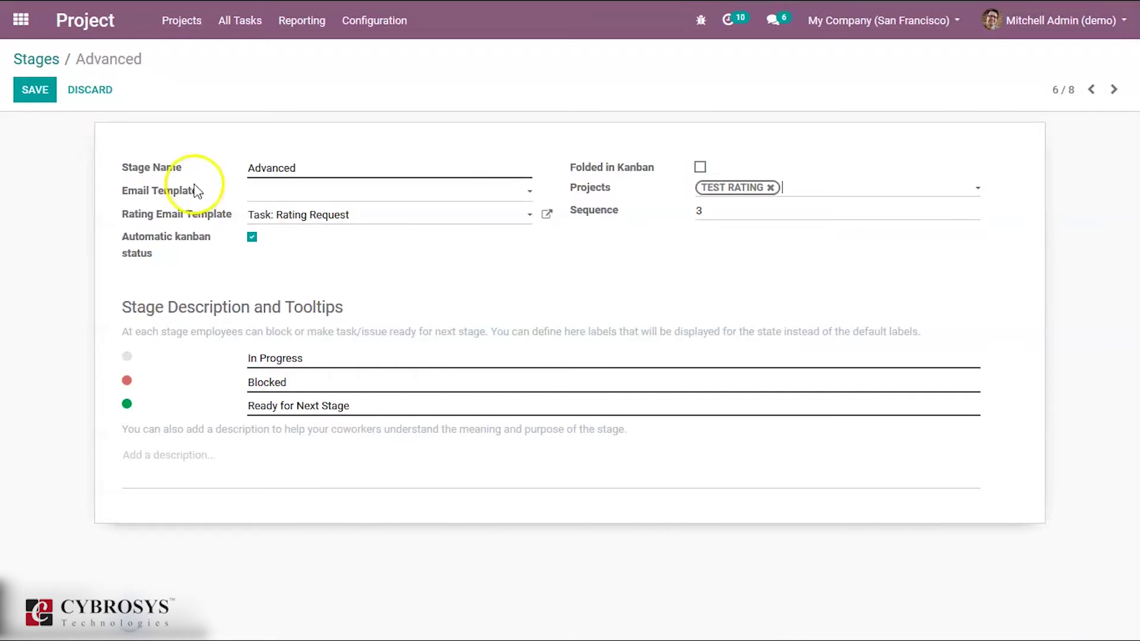
{"action": "left_click", "coordinate": [32, 91]}
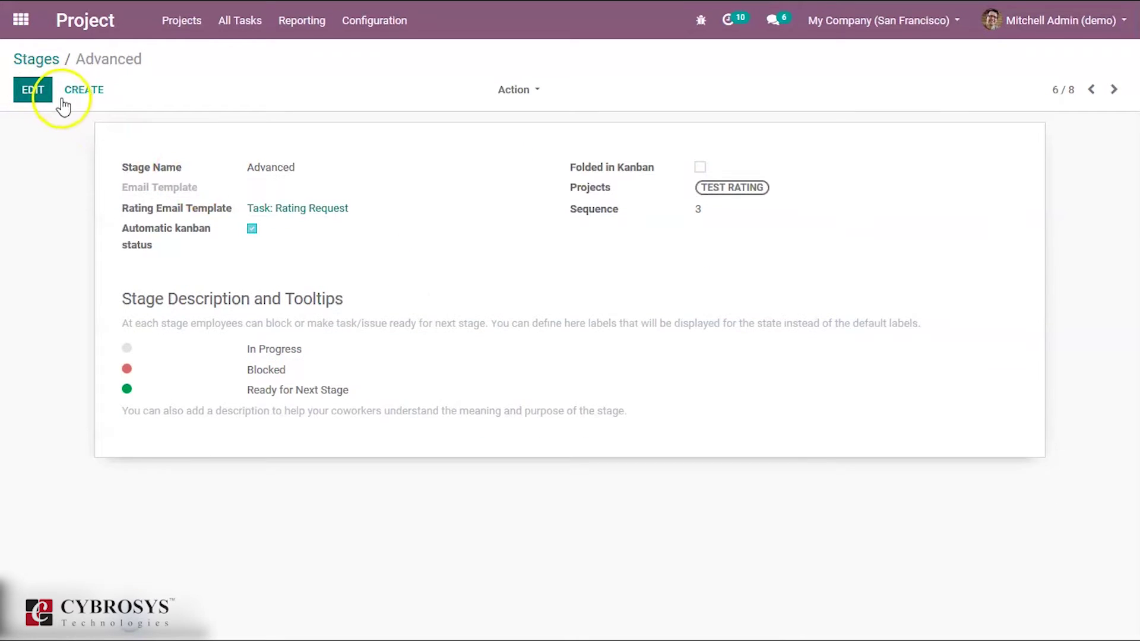
Add the TEST RATING project to the Done task stage's projects and save the stage.
{"action": "left_click", "coordinate": [37, 59]}
{"action": "left_click", "coordinate": [77, 216]}
{"action": "left_click", "coordinate": [36, 95]}
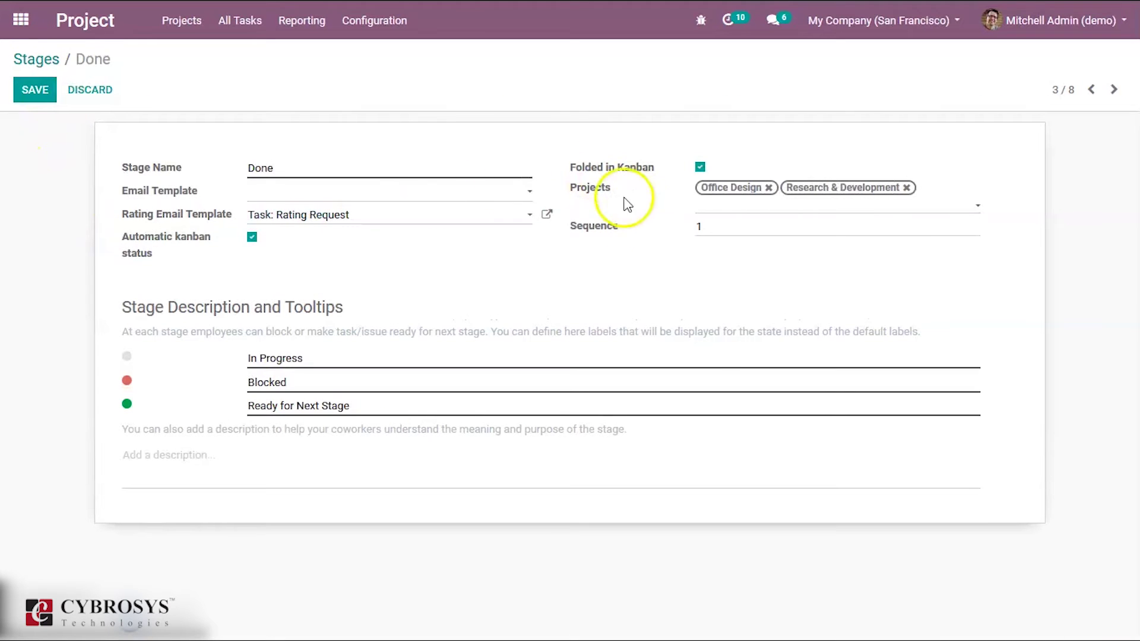
{"action": "left_click", "coordinate": [723, 216]}
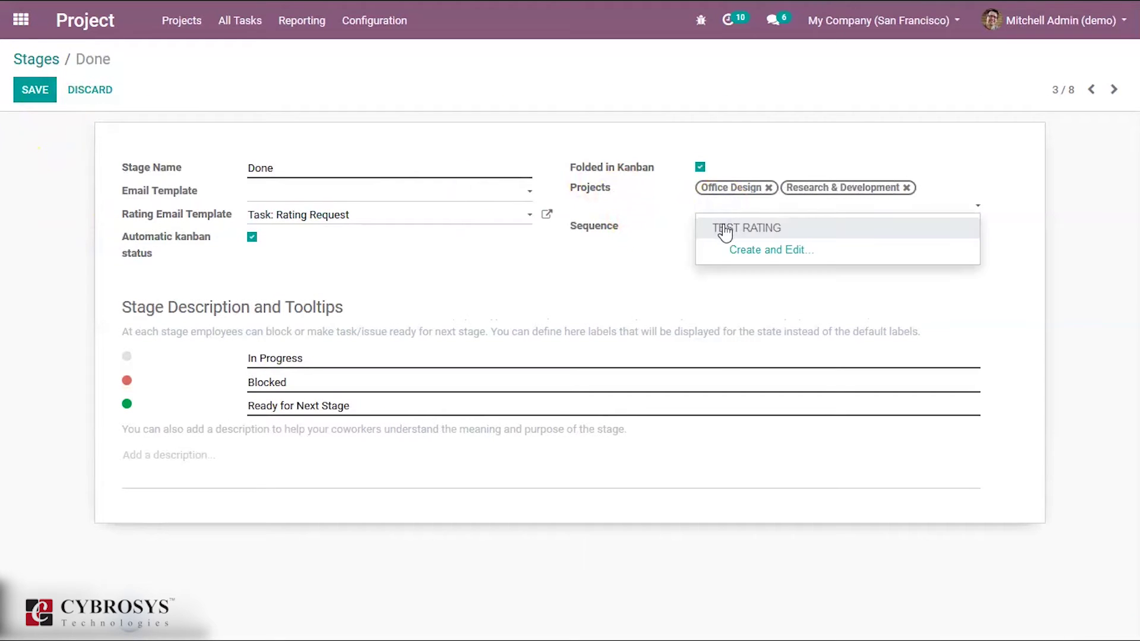
{"action": "left_click", "coordinate": [721, 228]}
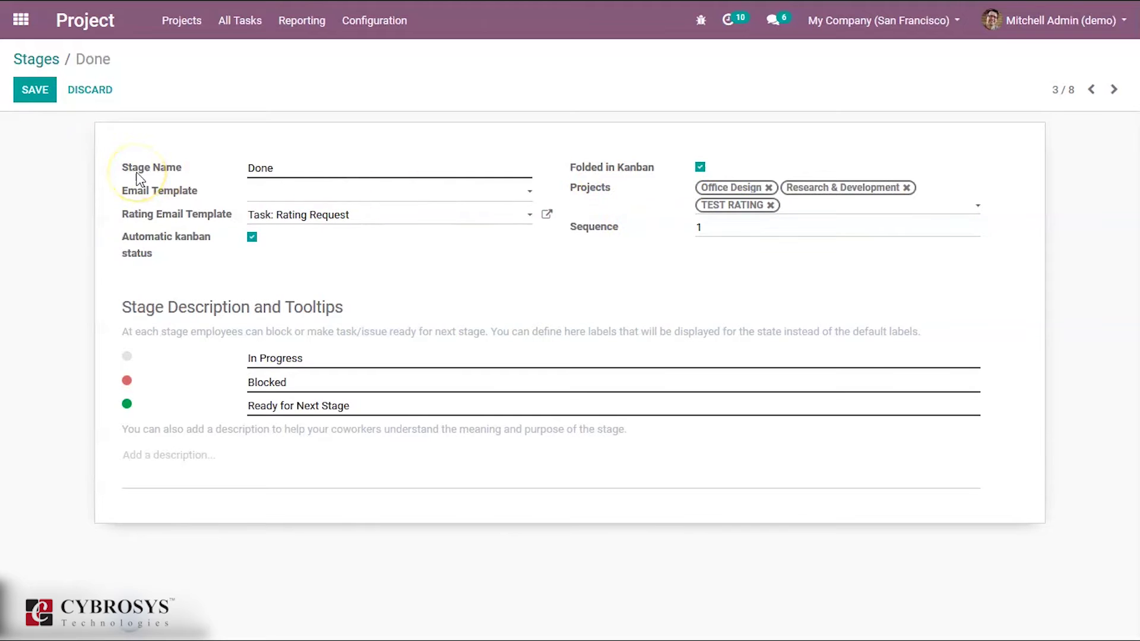
{"action": "left_click", "coordinate": [41, 101]}
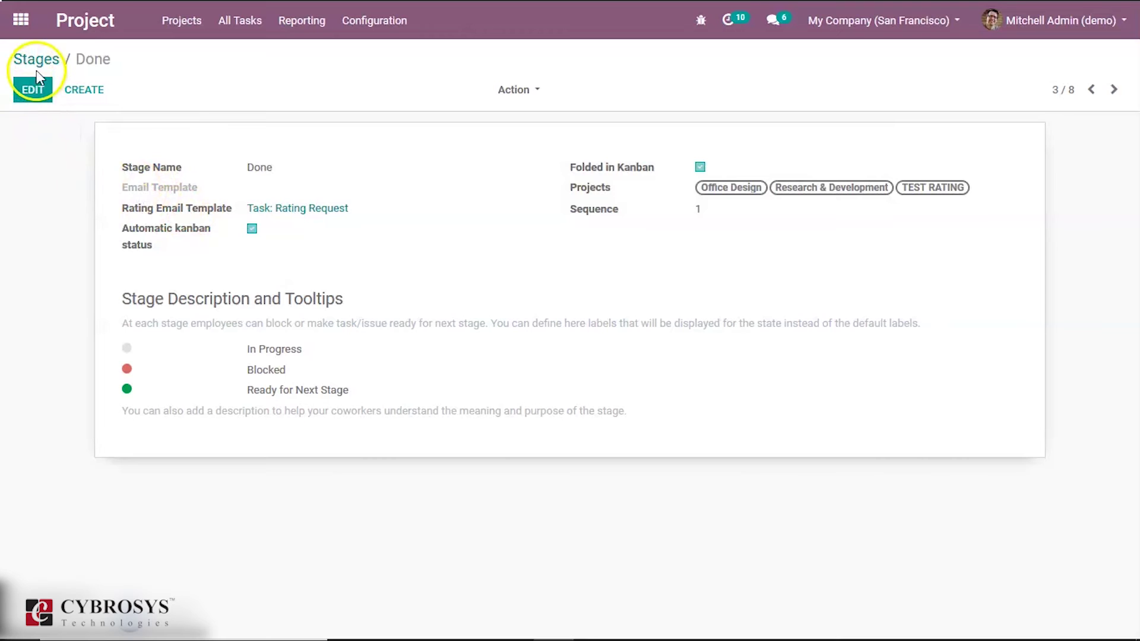
Open the TEST RATING project's task board, unfold the Done stage and move it after the Advanced stage.
{"action": "left_click", "coordinate": [67, 31]}
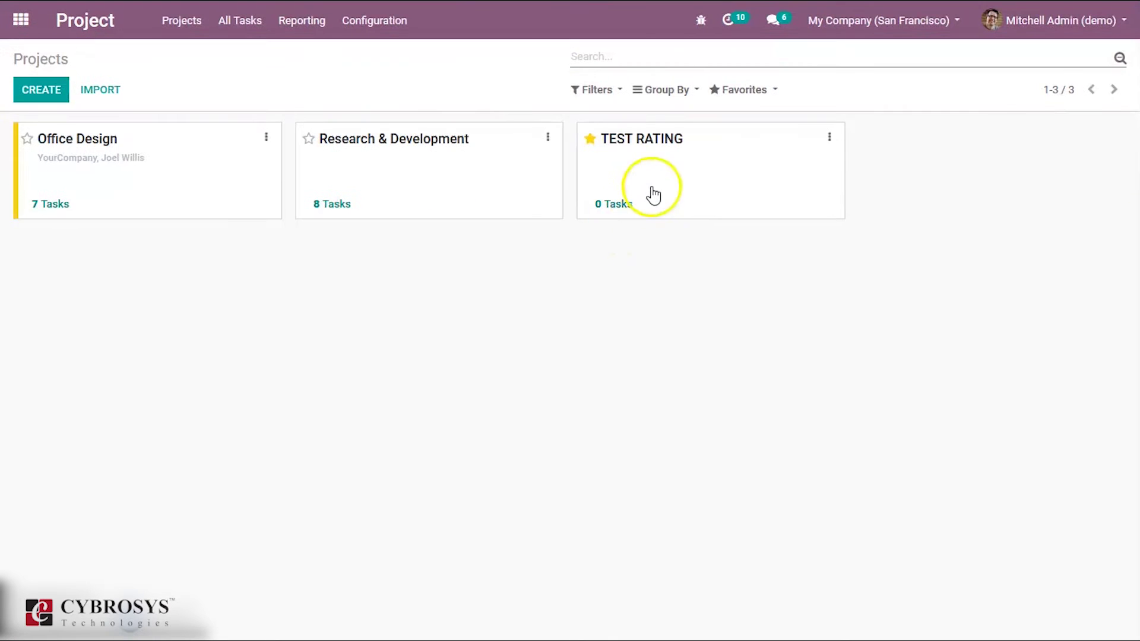
{"action": "left_click", "coordinate": [653, 195]}
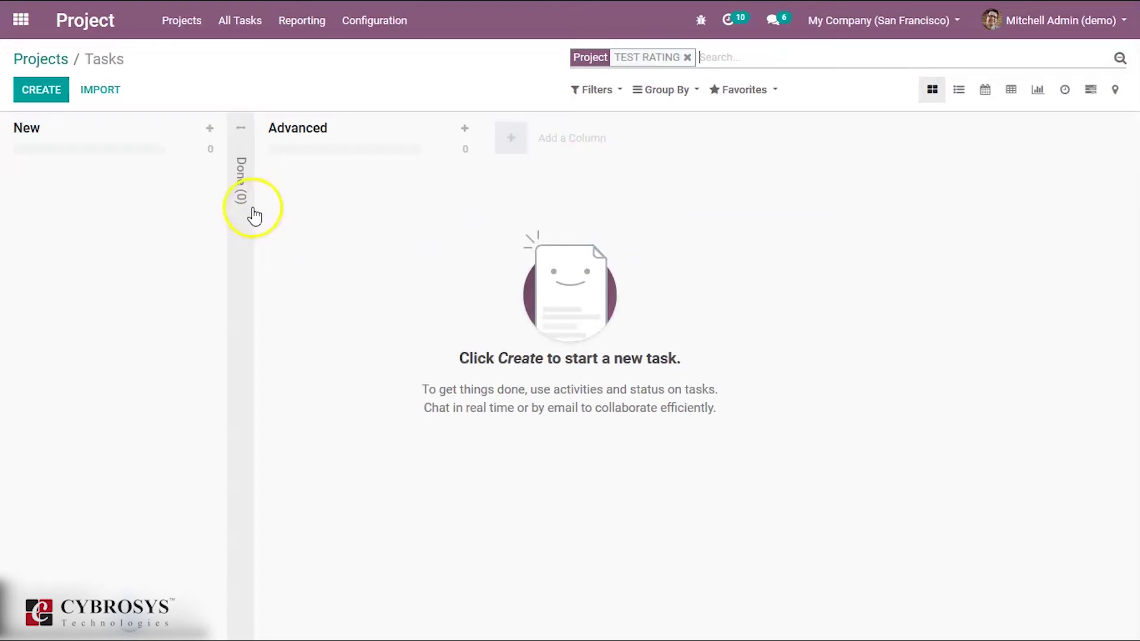
{"action": "left_click", "coordinate": [241, 214]}
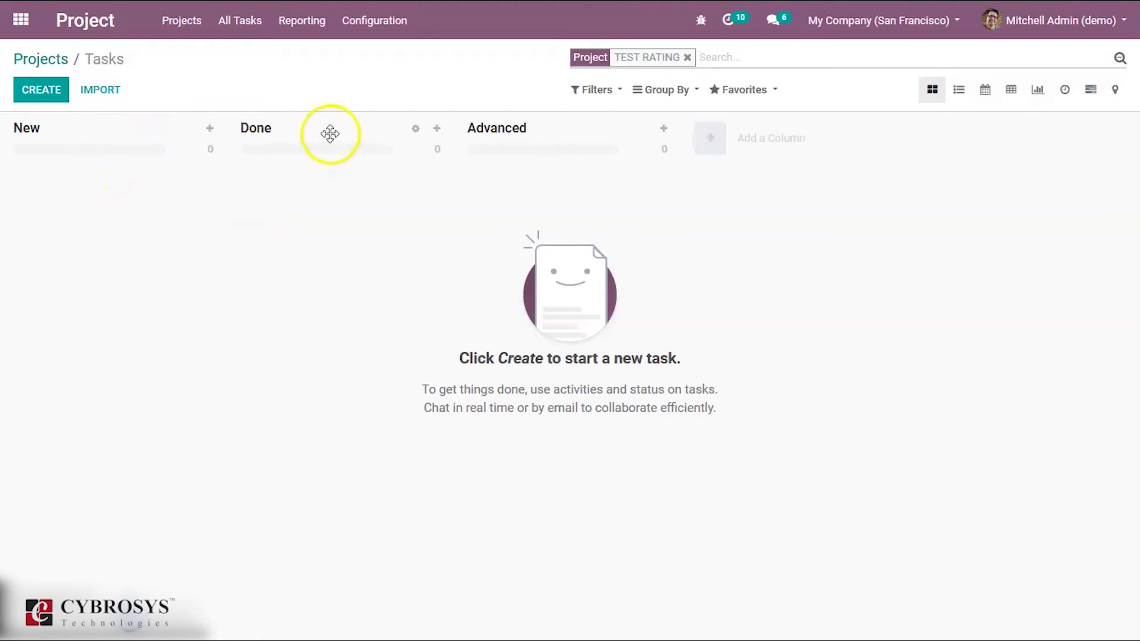
{"action": "left_click_drag", "start_coordinate": [330, 132], "coordinate": [519, 157]}
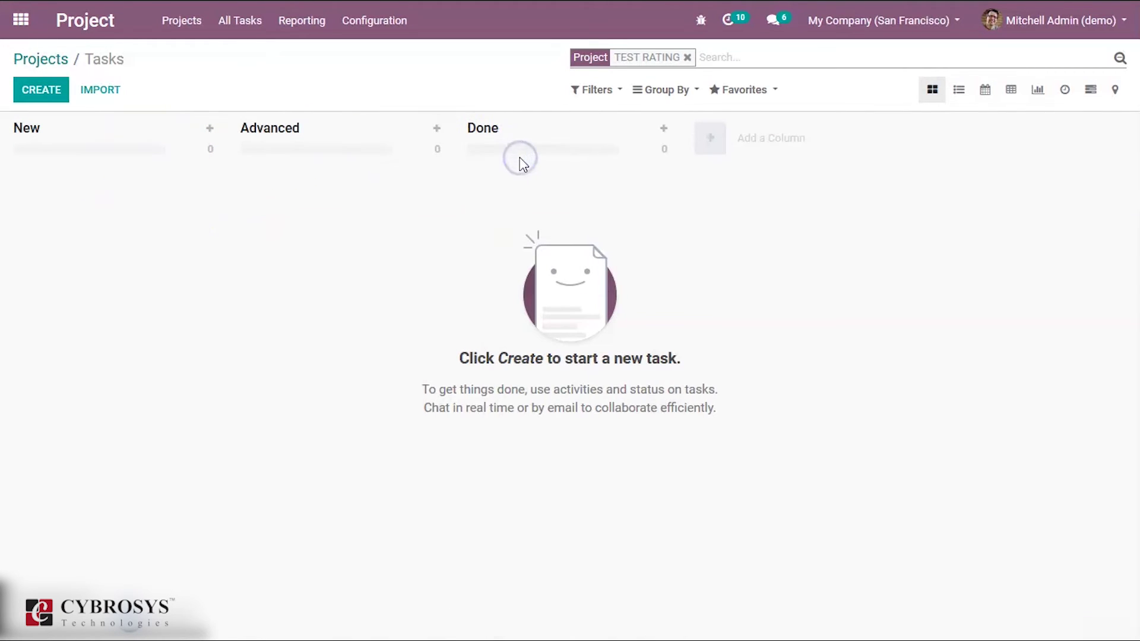
Open the TEST RATING project's settings at the customer ratings options.
{"action": "left_click", "coordinate": [44, 62]}
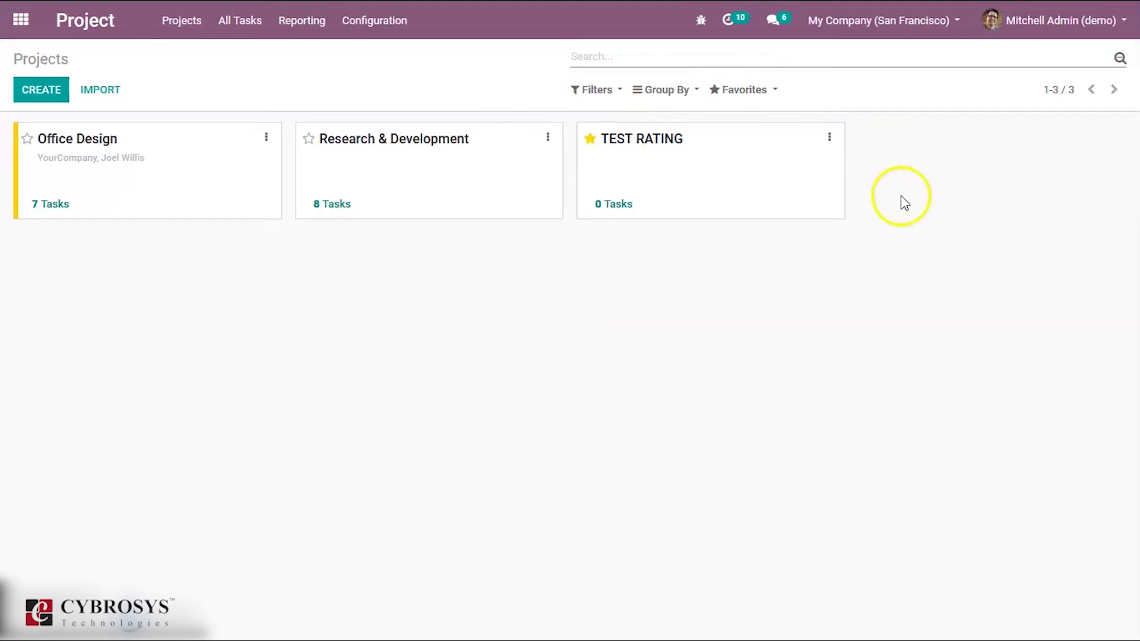
{"action": "left_click", "coordinate": [829, 143]}
{"action": "left_click", "coordinate": [744, 192]}
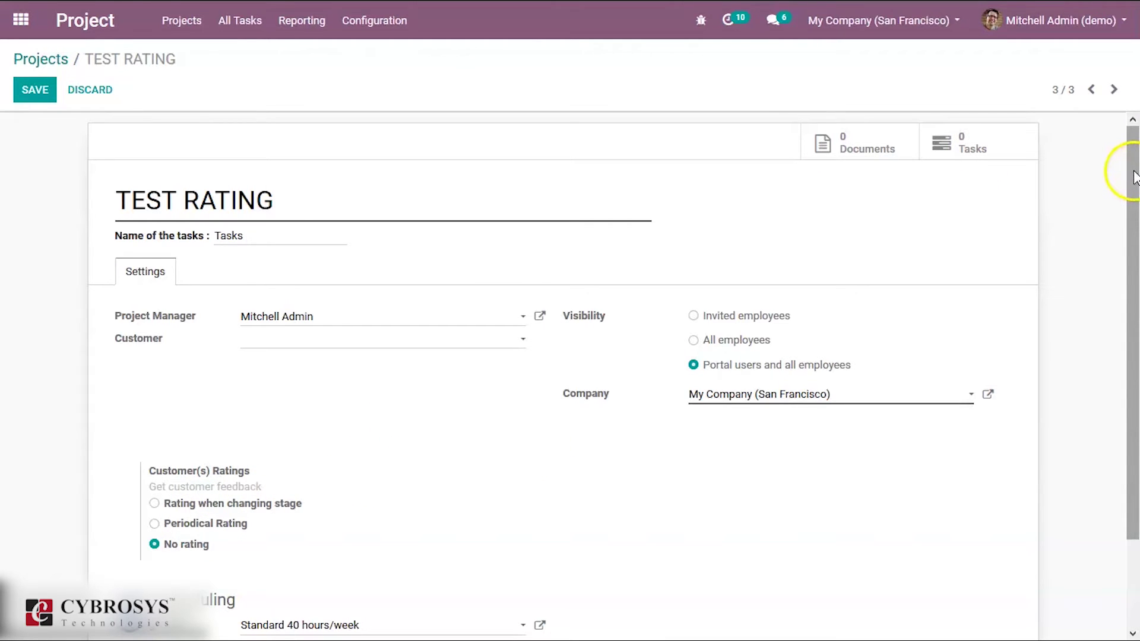
{"action": "left_click_drag", "start_coordinate": [1134, 176], "coordinate": [1135, 241]}
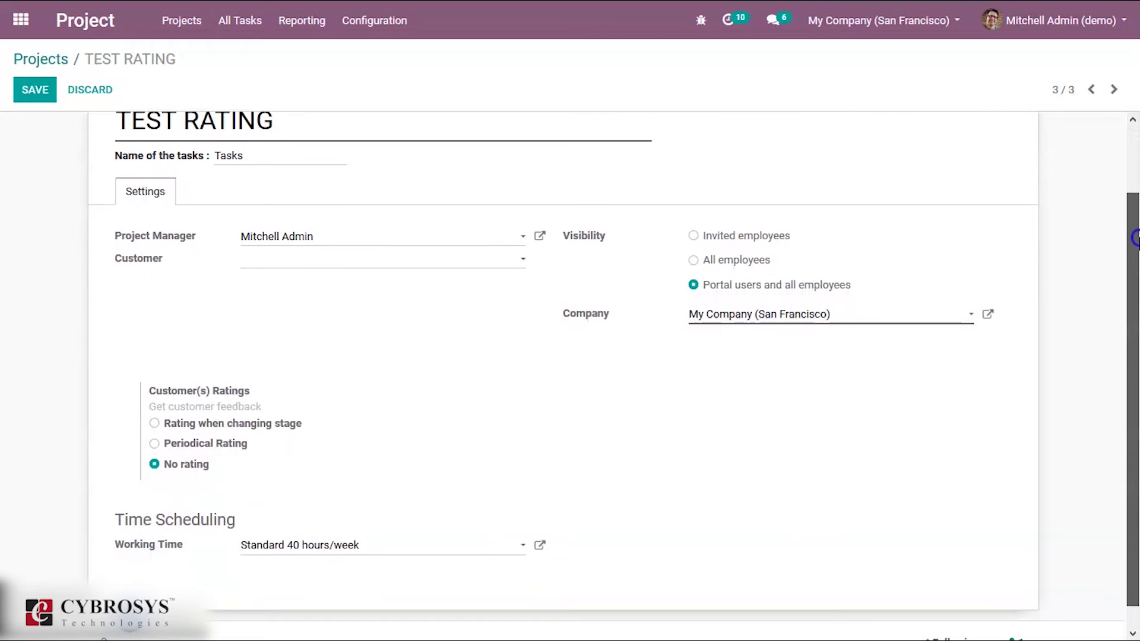
Try the Periodical Rating option for customer ratings and view its rating frequency choices.
{"action": "left_click", "coordinate": [155, 445]}
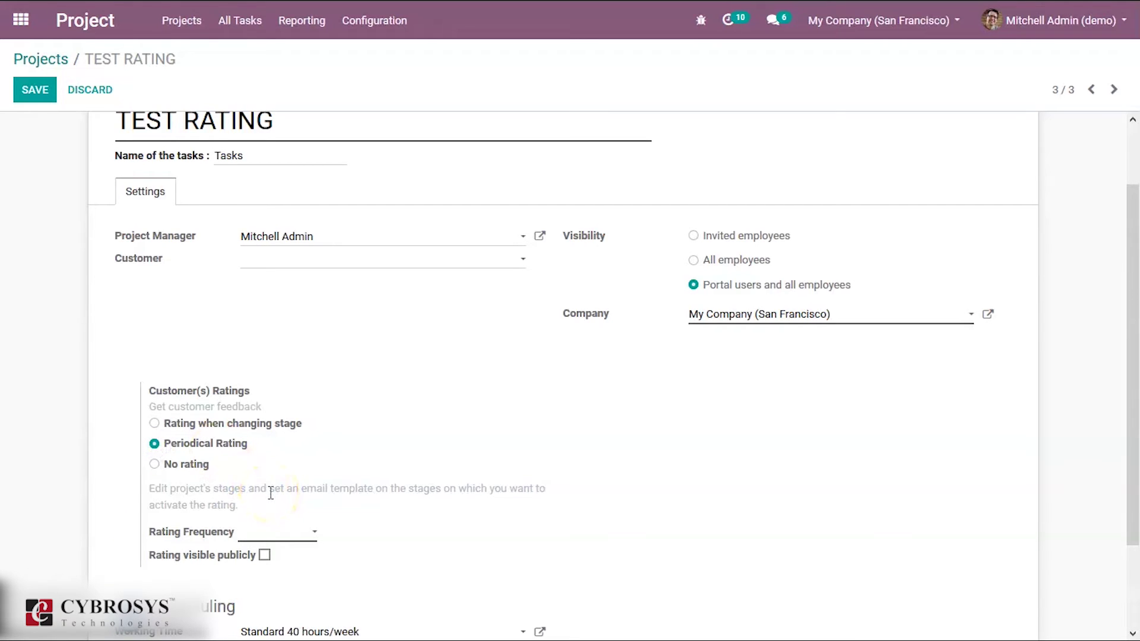
{"action": "left_click", "coordinate": [288, 536]}
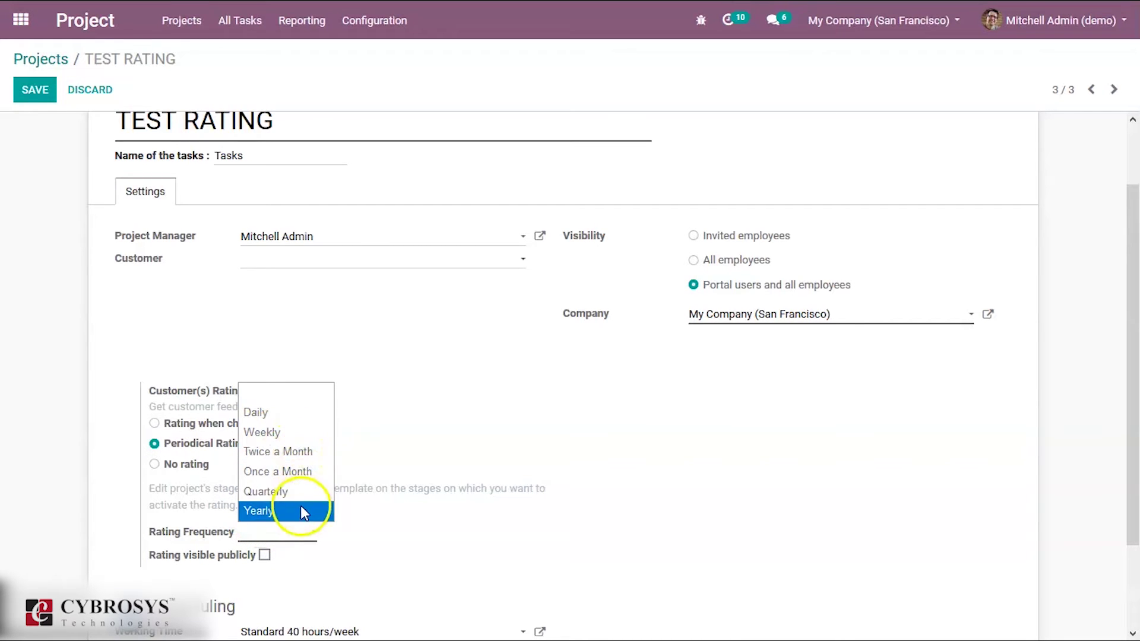
{"action": "left_click", "coordinate": [408, 466]}
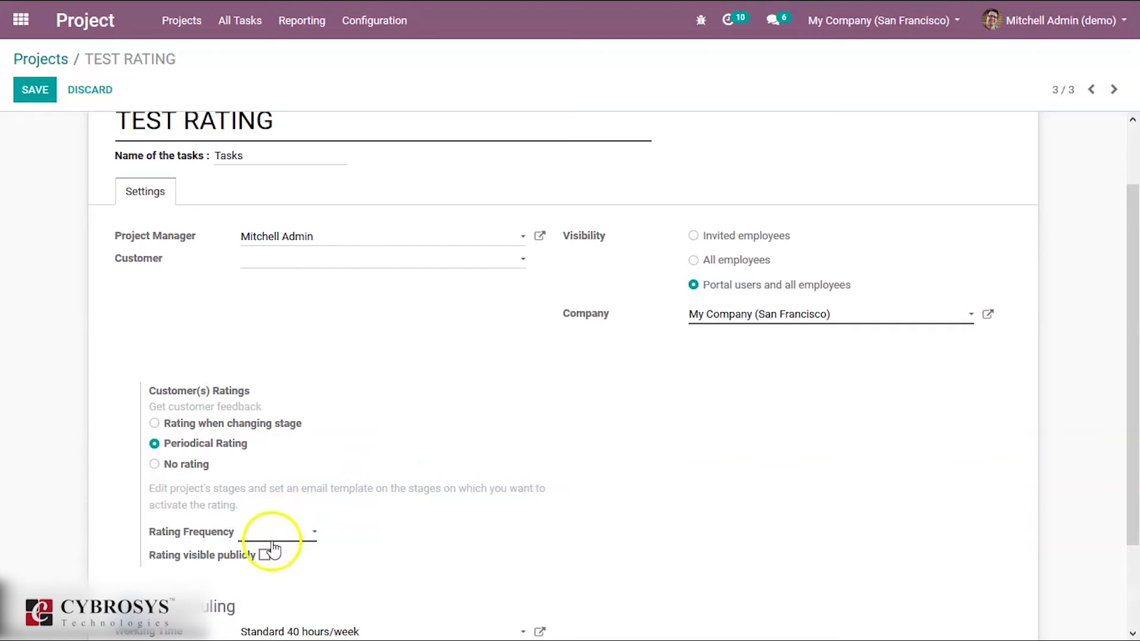
Make the project's rating publicly visible and set customer ratings to Rating when changing stage.
{"action": "mouse_move", "coordinate": [237, 569]}
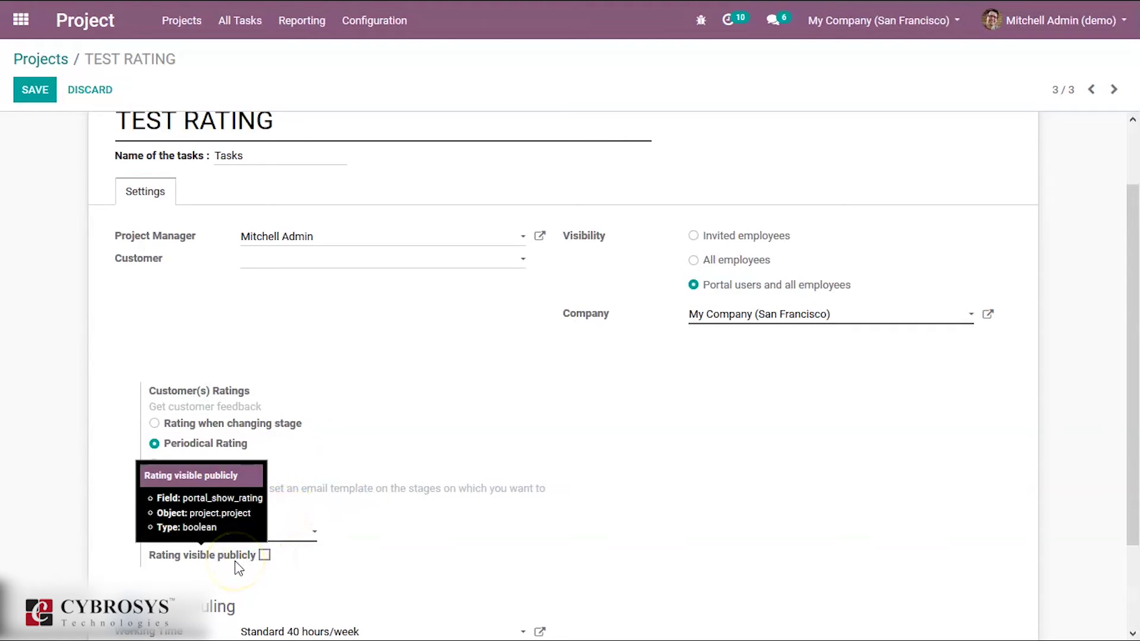
{"action": "left_click", "coordinate": [264, 557]}
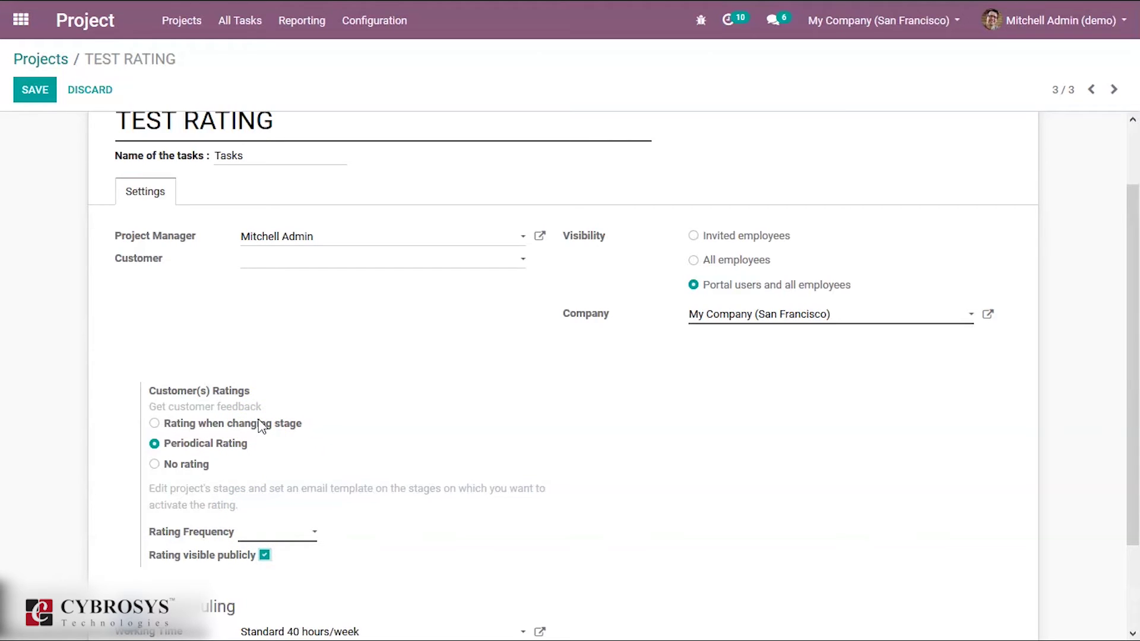
{"action": "left_click", "coordinate": [155, 424]}
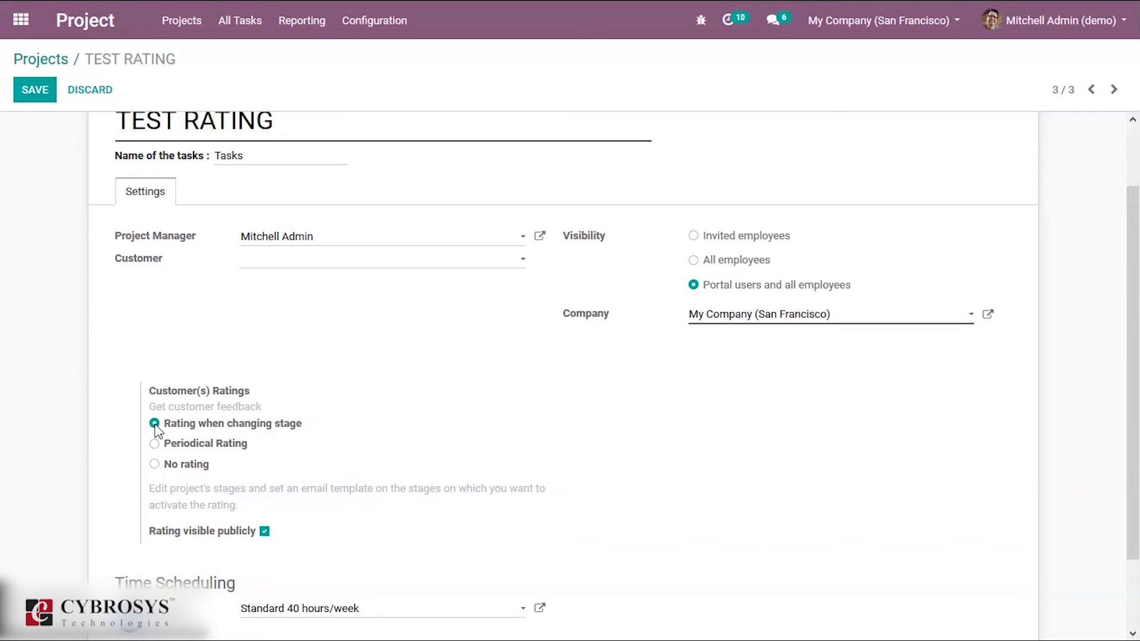
{"action": "left_click", "coordinate": [155, 425]}
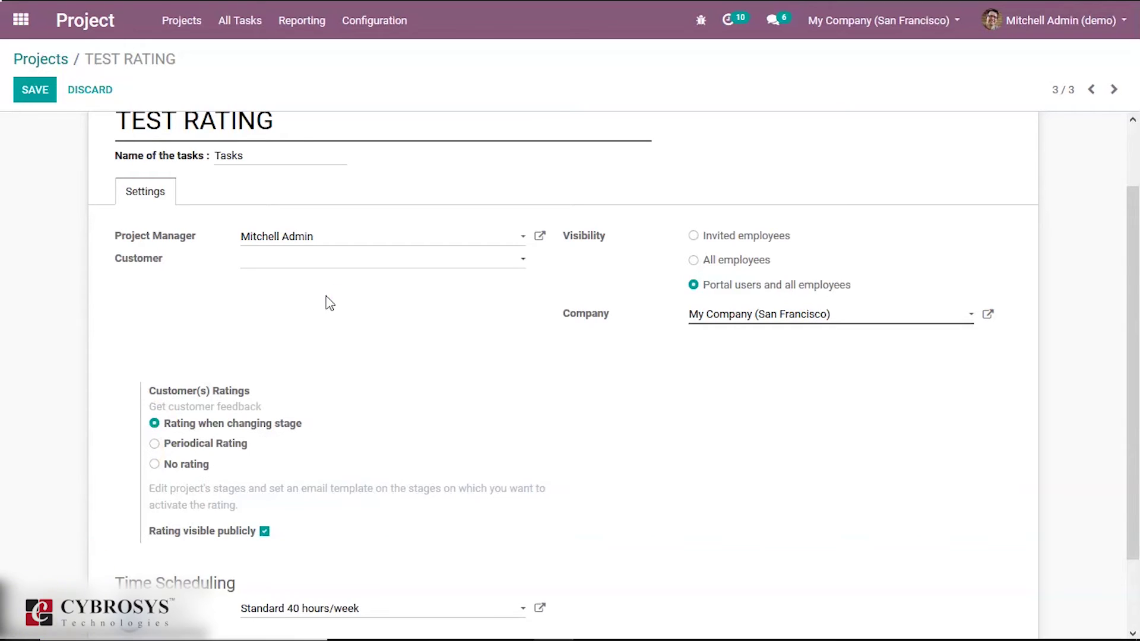
Set the project's customer, check that the contact record has an email, and save the project settings.
{"action": "left_click", "coordinate": [331, 261]}
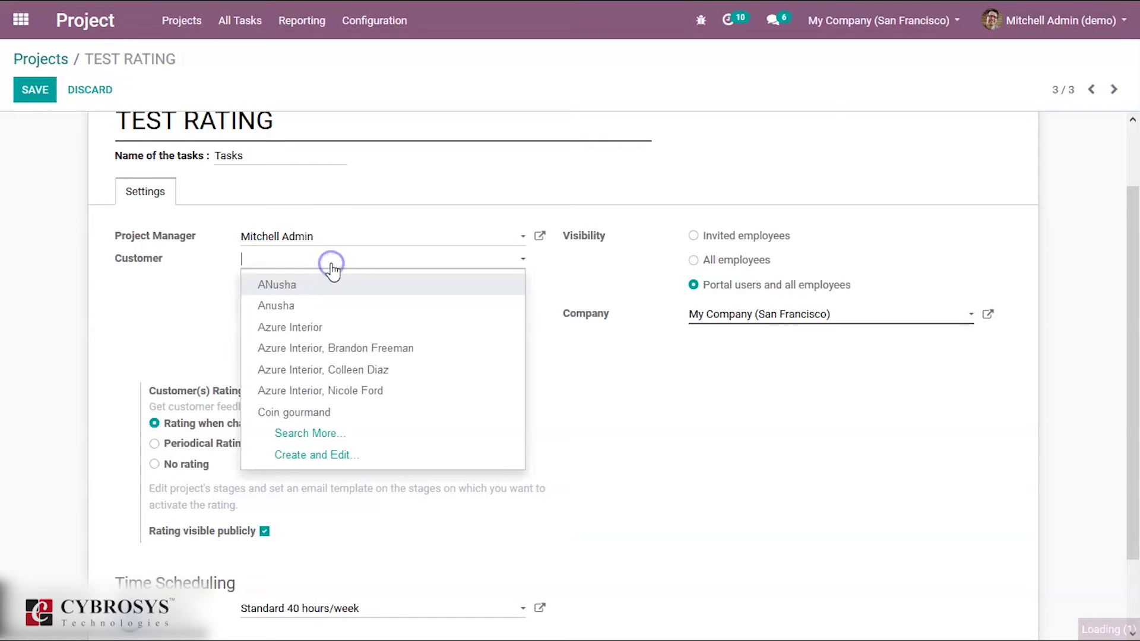
{"action": "left_click", "coordinate": [291, 307]}
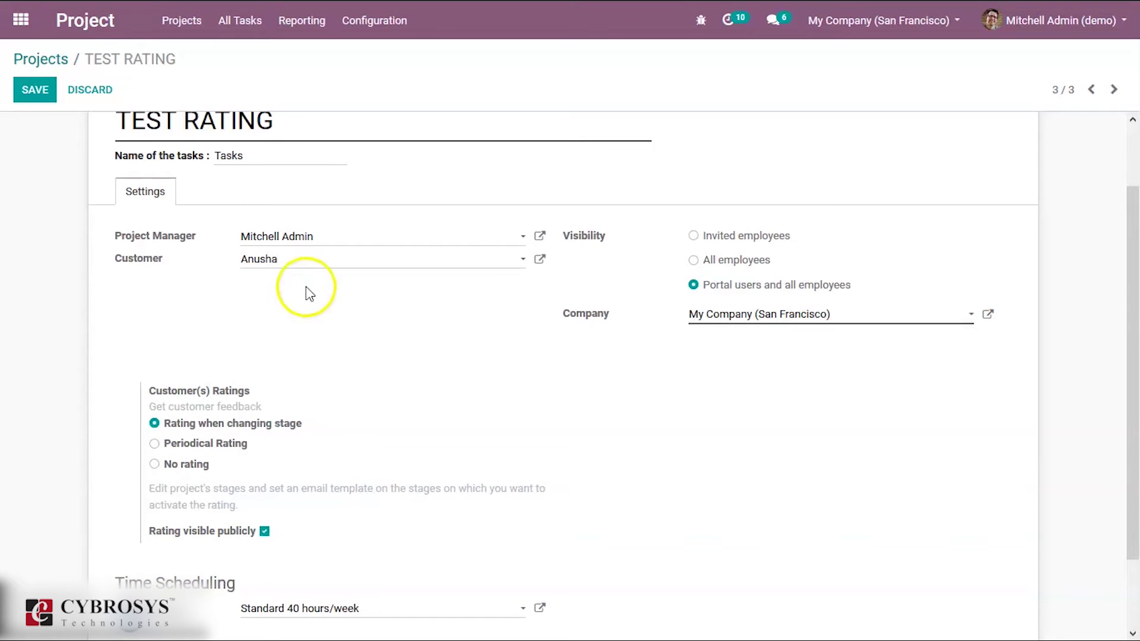
{"action": "left_click", "coordinate": [540, 261]}
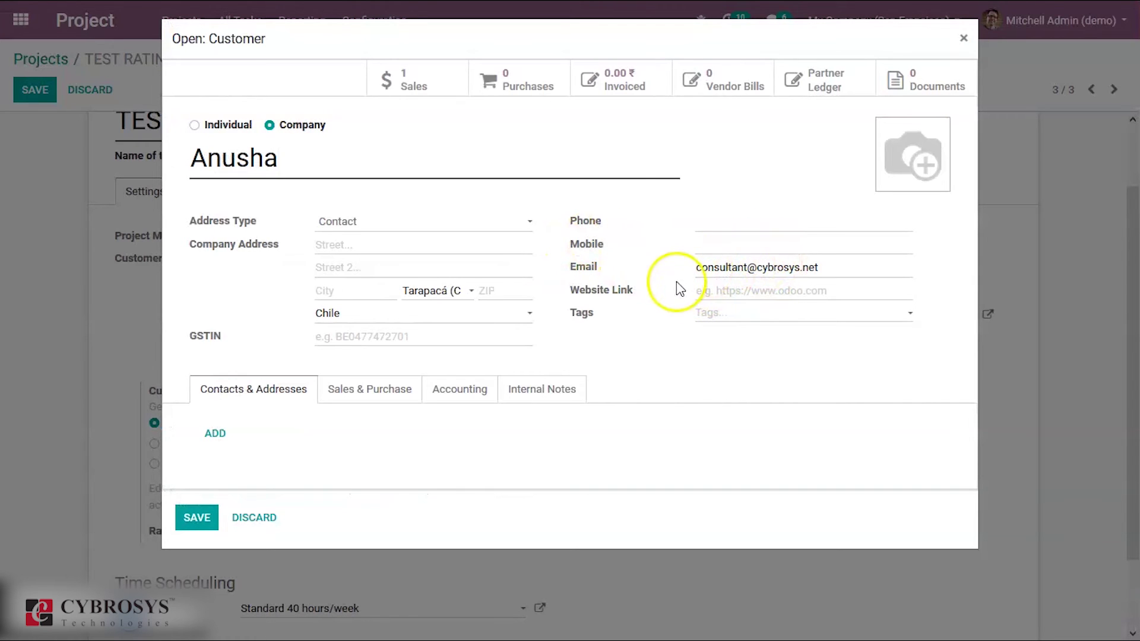
{"action": "left_click", "coordinate": [196, 518]}
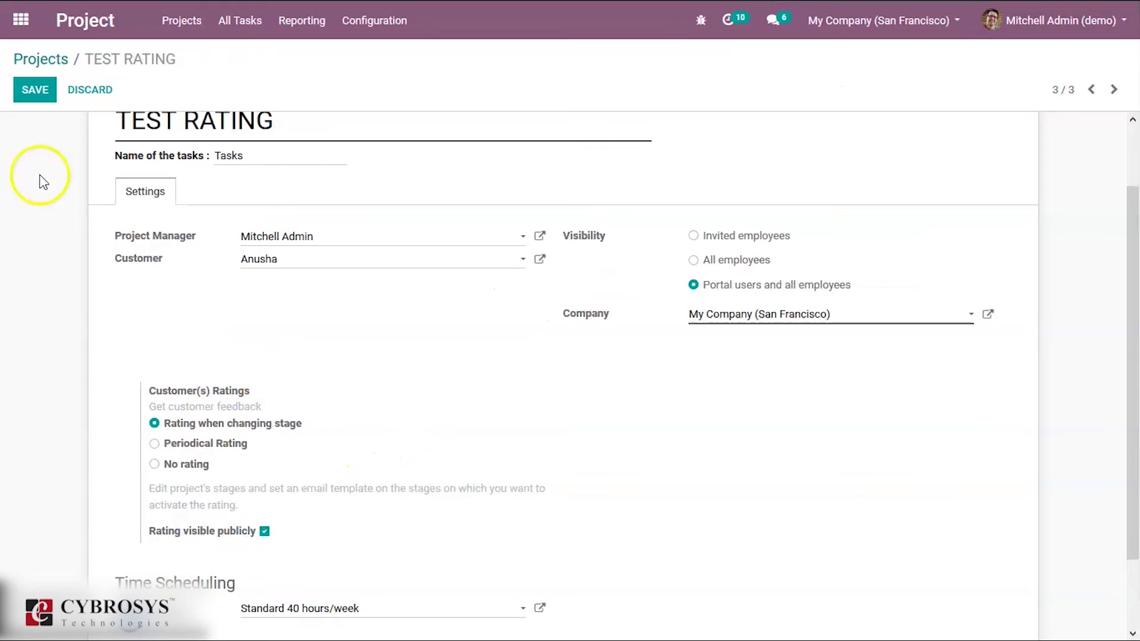
{"action": "left_click", "coordinate": [37, 93]}
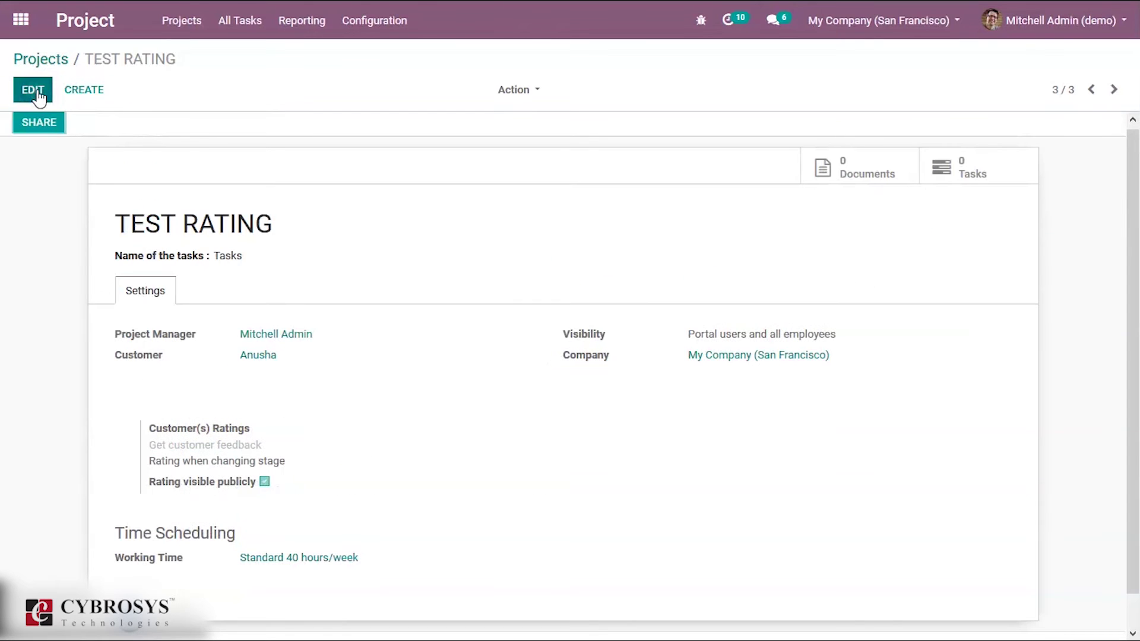
Create a task titled "tast 1" in the New stage of the TEST RATING project.
{"action": "left_click", "coordinate": [52, 62]}
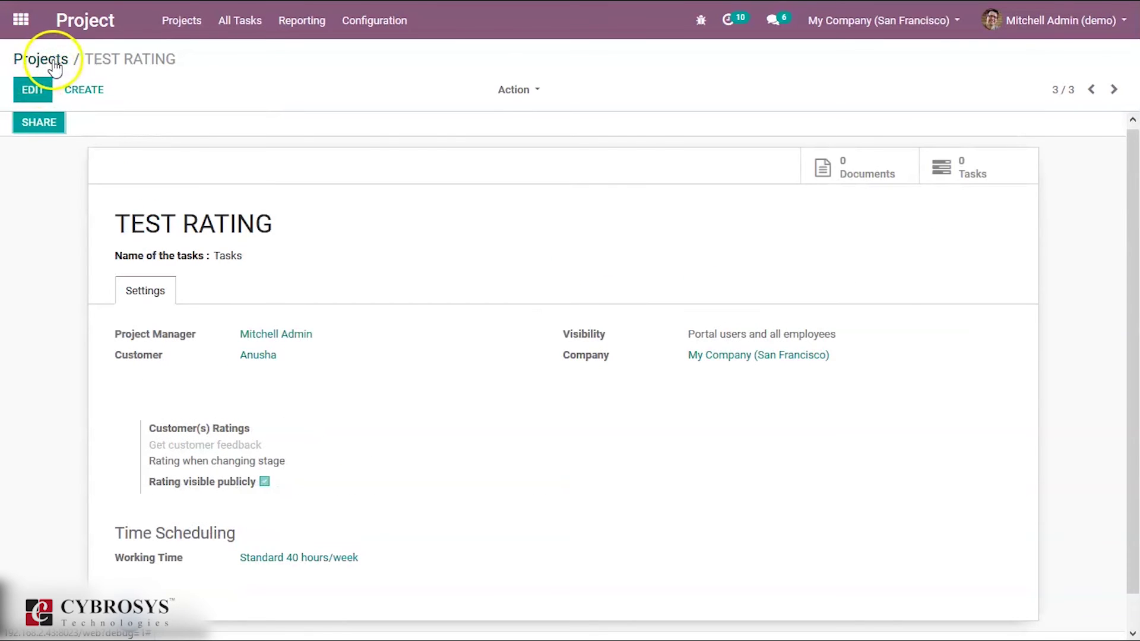
{"action": "left_click", "coordinate": [714, 196]}
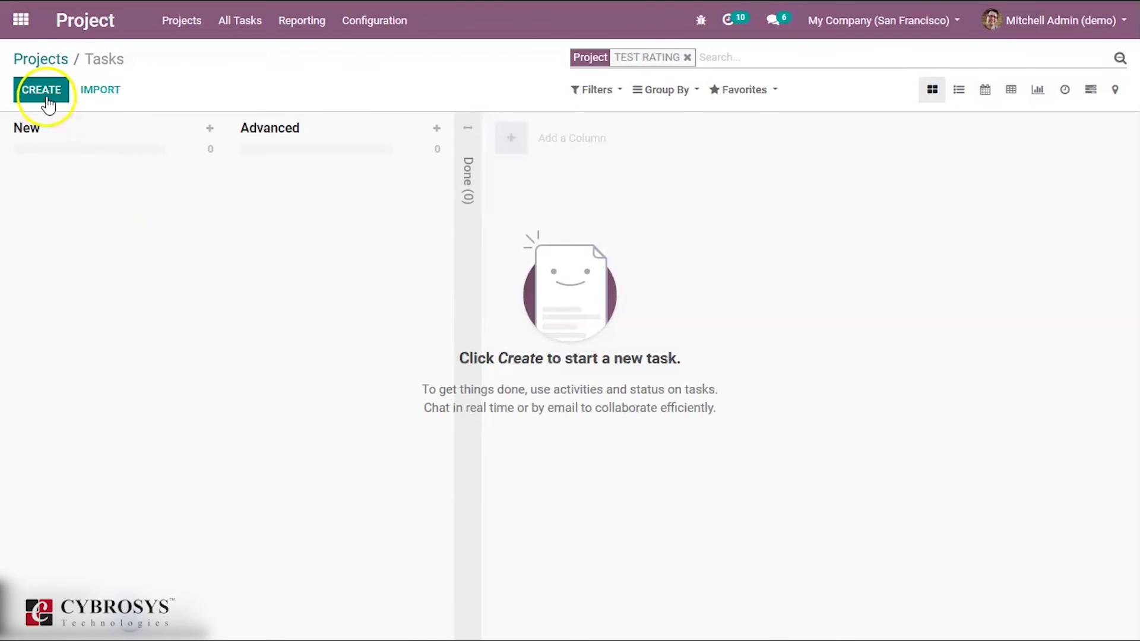
{"action": "left_click", "coordinate": [46, 99]}
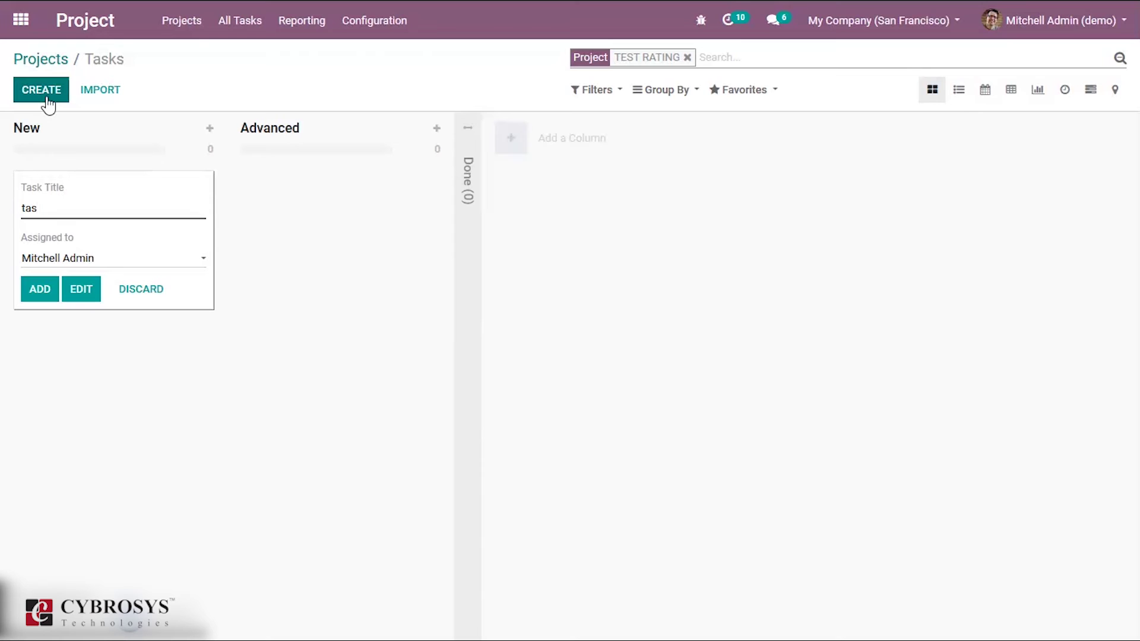
{"action": "left_click", "coordinate": [38, 209]}
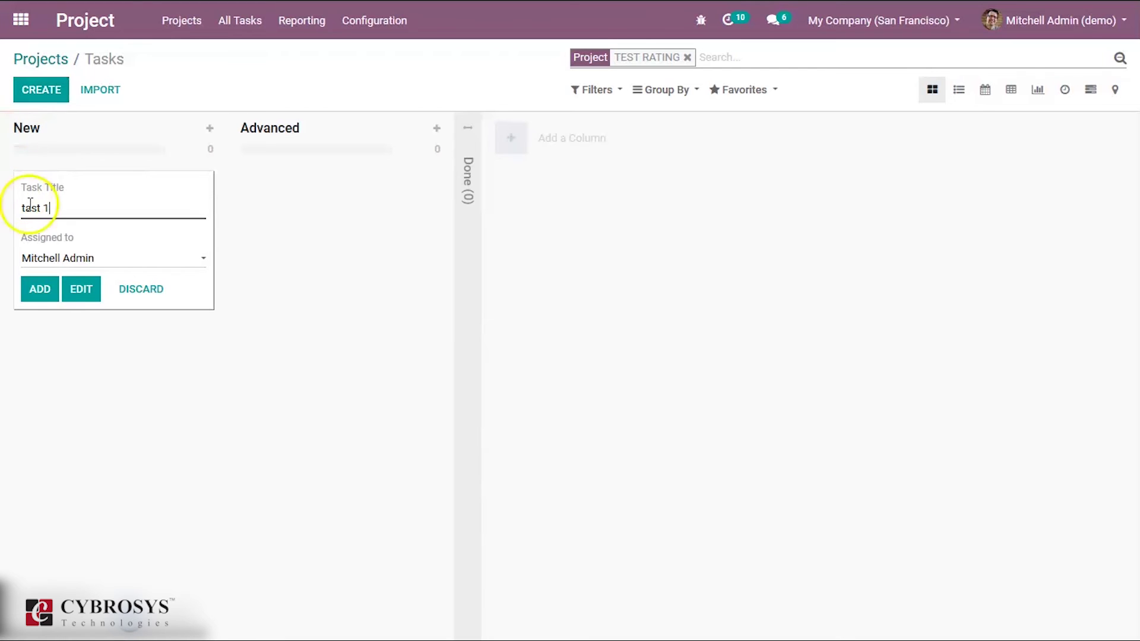
{"action": "left_click", "coordinate": [46, 297]}
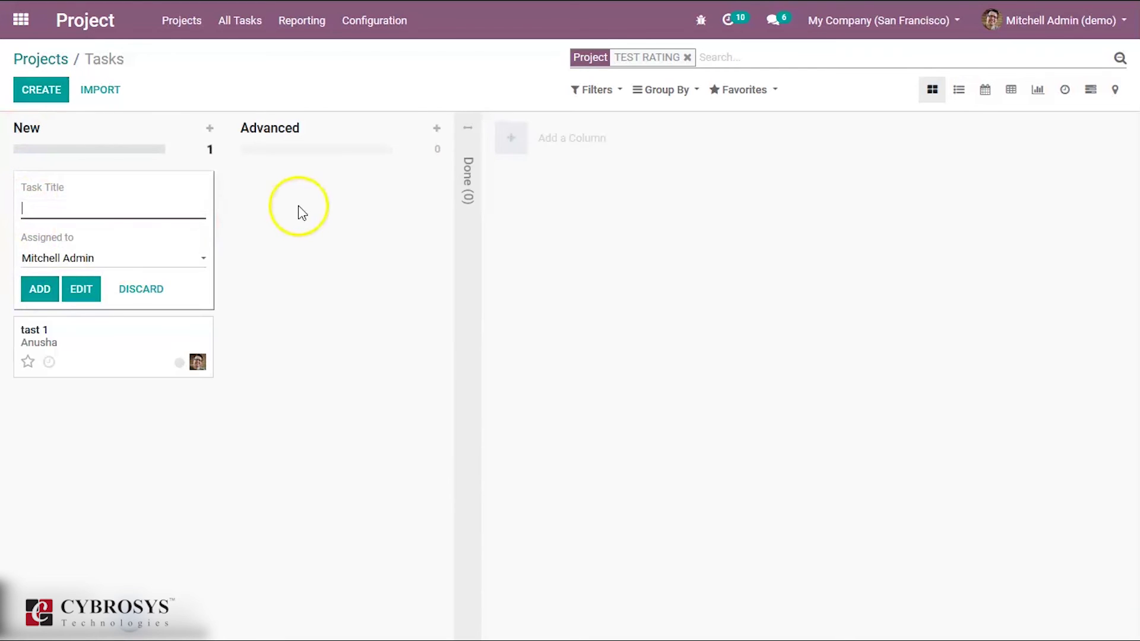
{"action": "left_click", "coordinate": [280, 252]}
Unfold the Done stage and move the task "tast 1" from New to Advanced.
{"action": "left_click", "coordinate": [478, 170]}
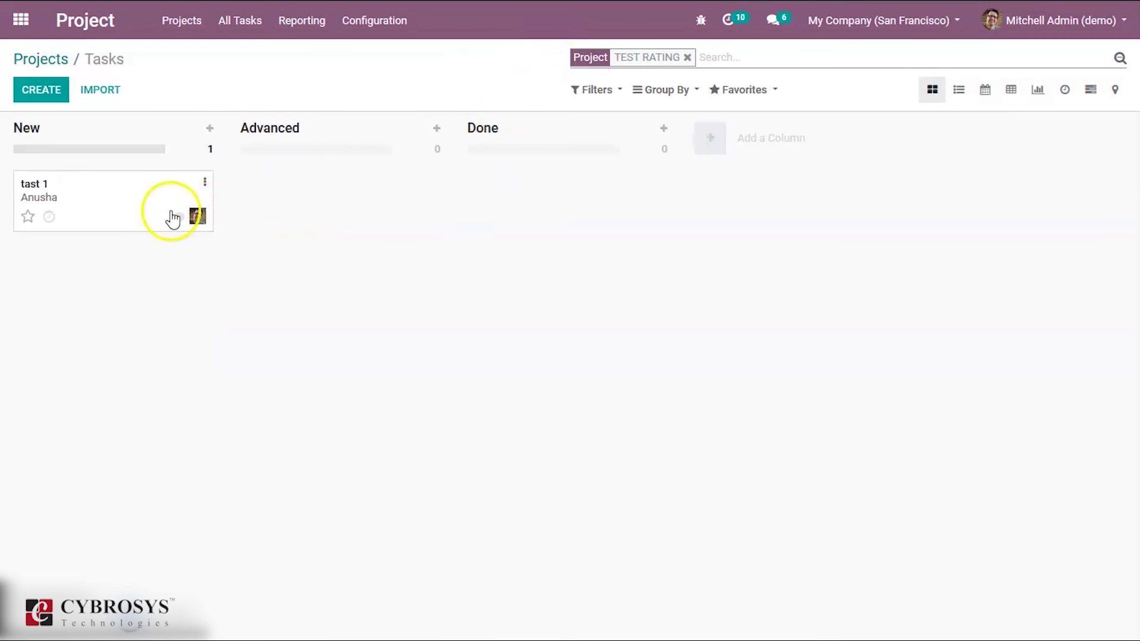
{"action": "left_click_drag", "start_coordinate": [118, 208], "coordinate": [312, 199]}
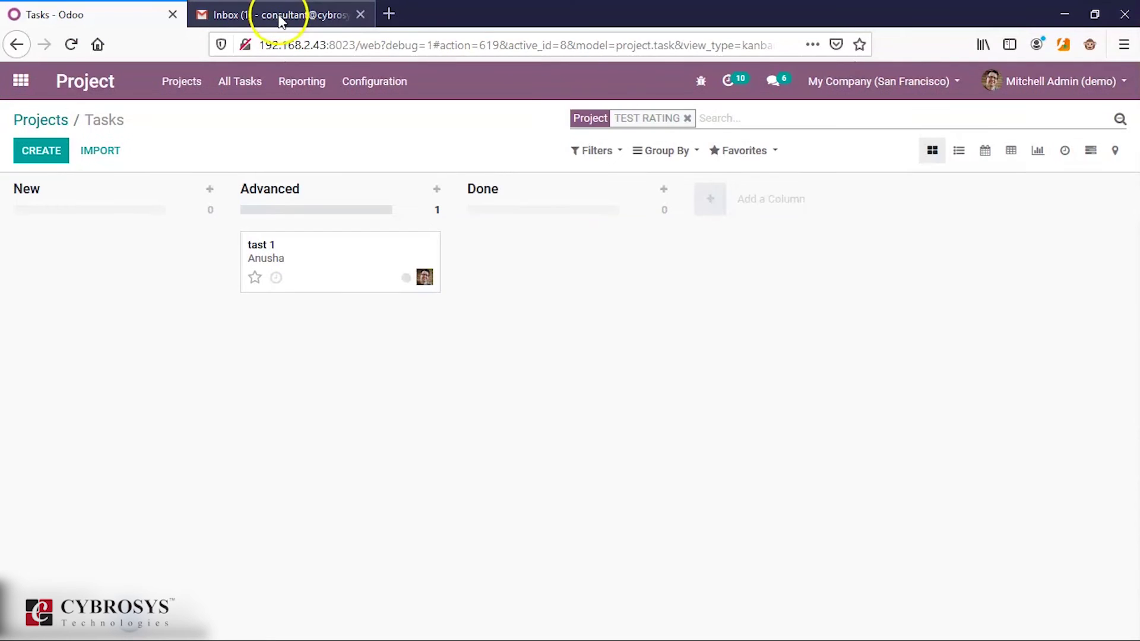
Switch to Gmail, open the My Company (San Francisco) Satisfaction Survey email and rate the service as Satisfied.
{"action": "left_click", "coordinate": [278, 15]}
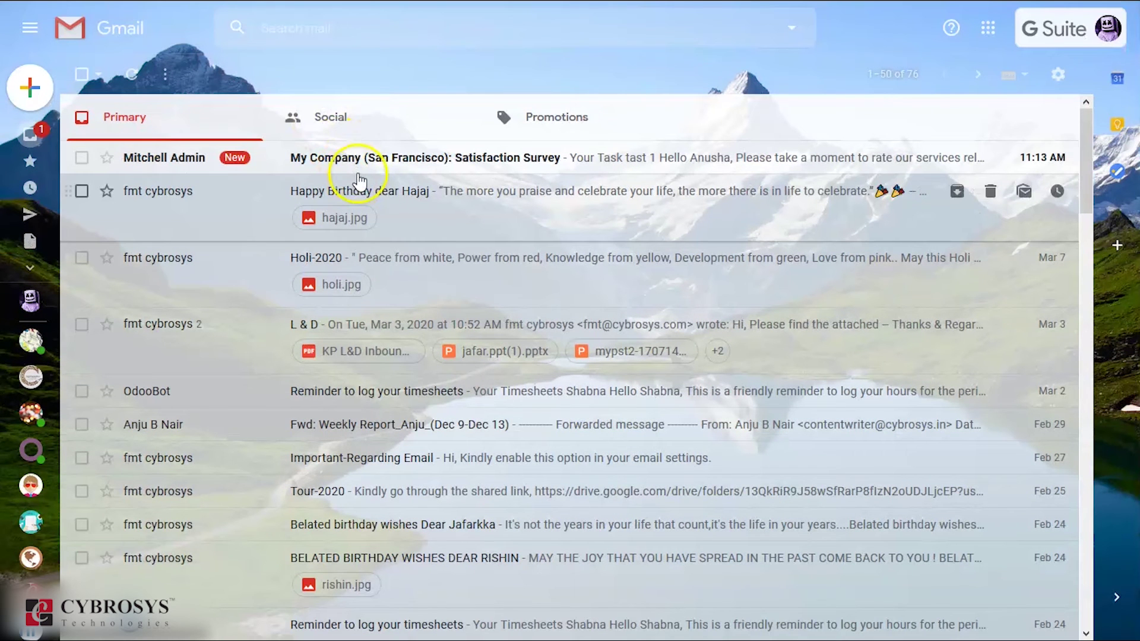
{"action": "left_click", "coordinate": [367, 166]}
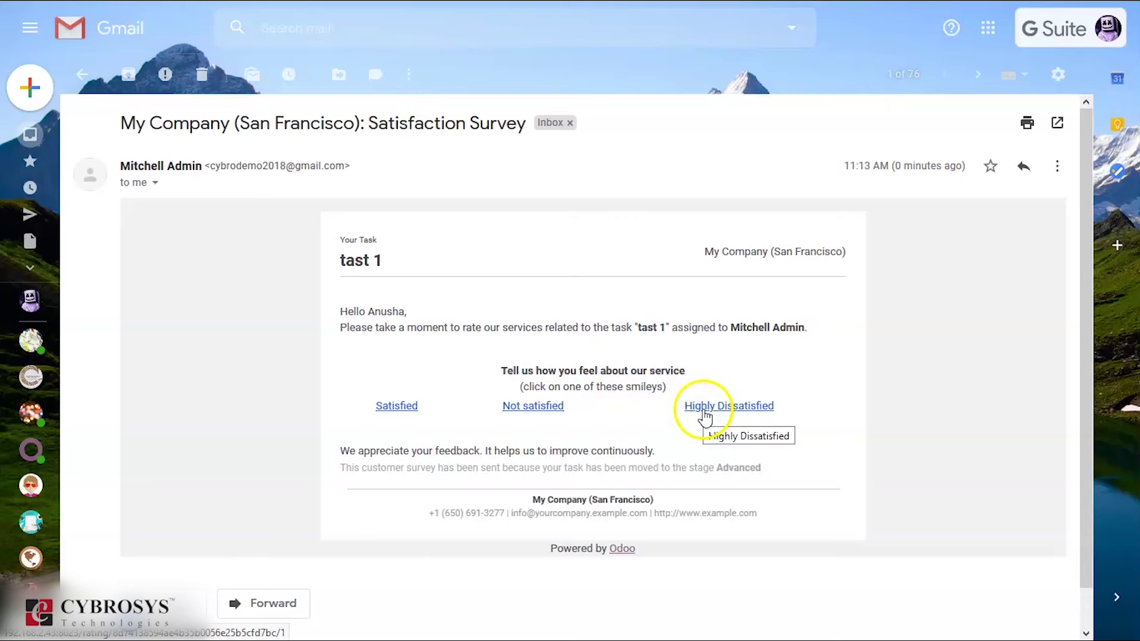
{"action": "left_click", "coordinate": [402, 409]}
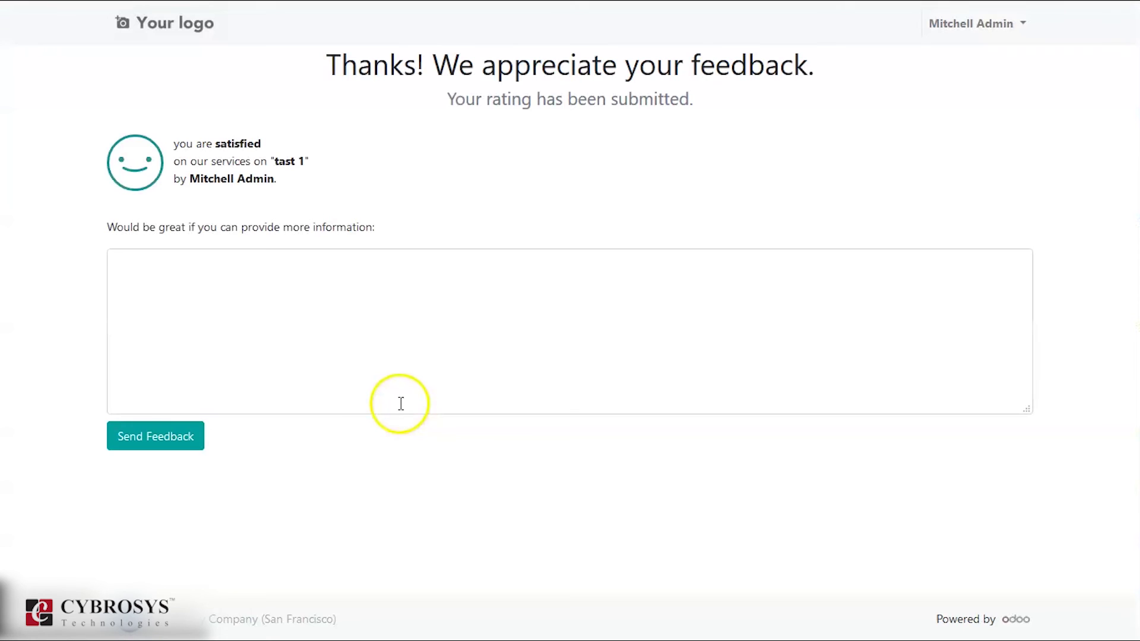
Send the comment "thats great" as additional feedback on the rating.
{"action": "left_click", "coordinate": [388, 365]}
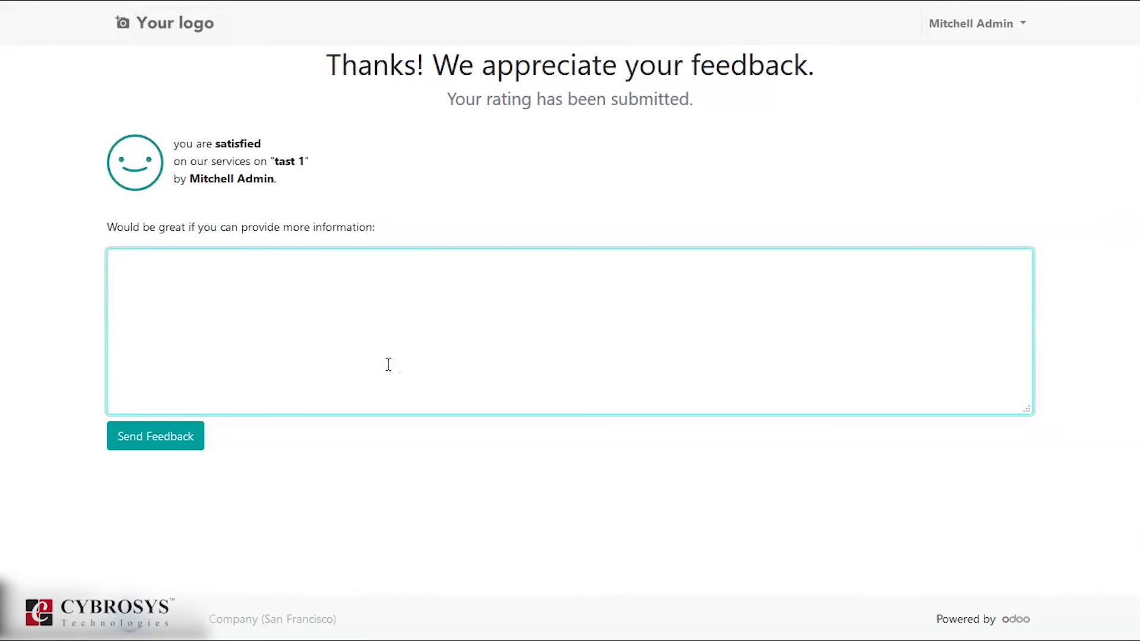
{"action": "type", "text": "thats great"}
{"action": "left_click", "coordinate": [181, 442]}
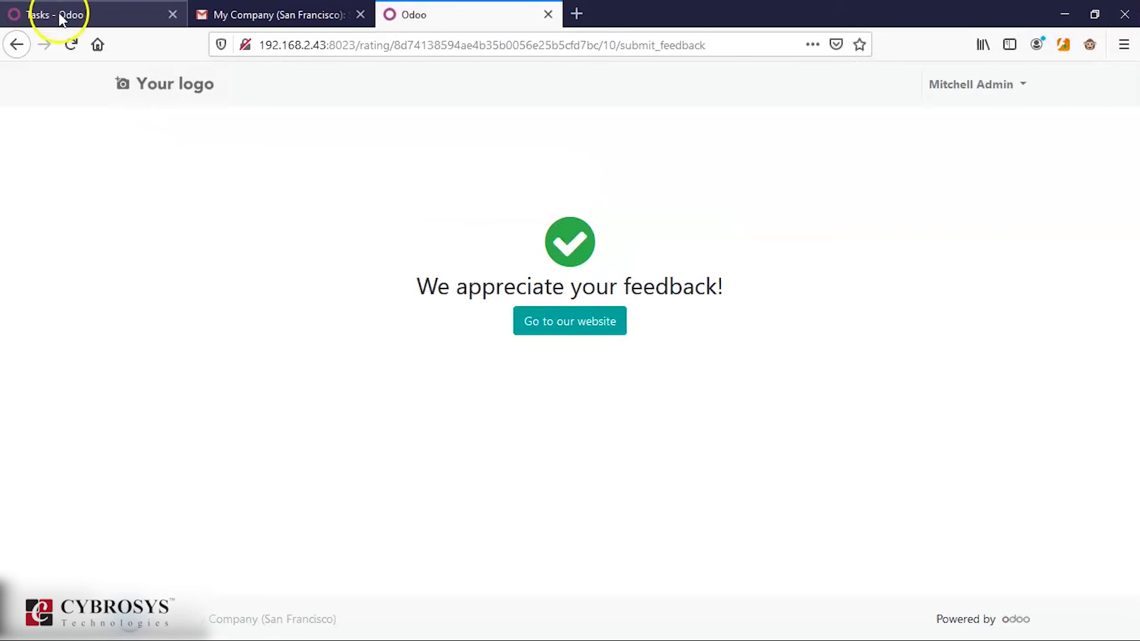
Switch back to Odoo, check the TEST RATING project's customer rating, and move "tast 1" from Advanced to Done.
{"action": "left_click", "coordinate": [61, 16]}
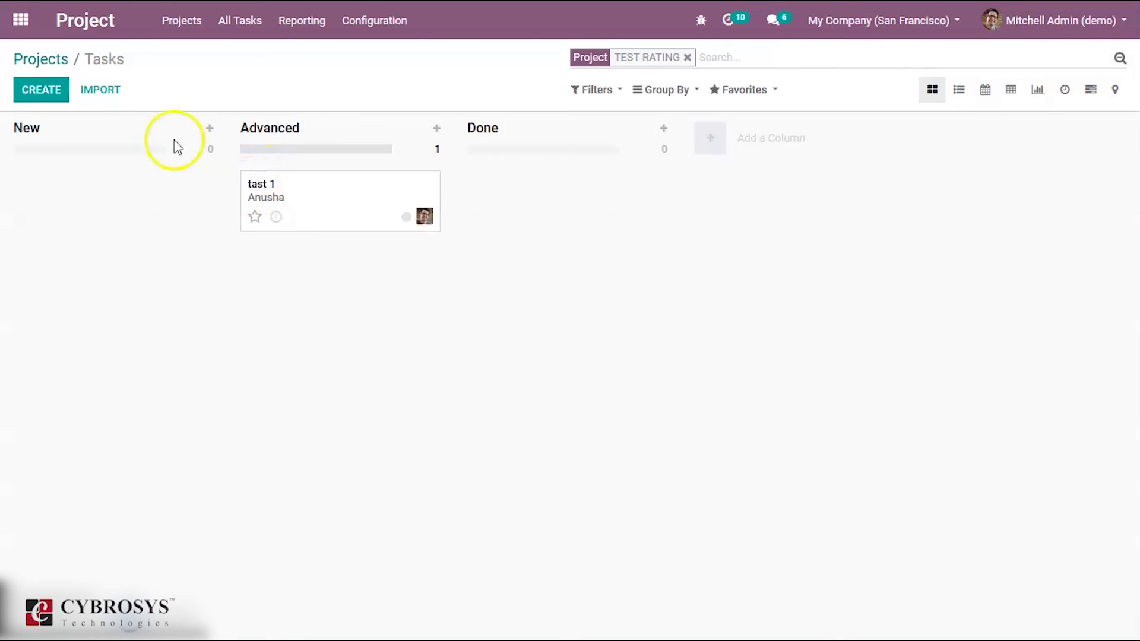
{"action": "left_click", "coordinate": [56, 59]}
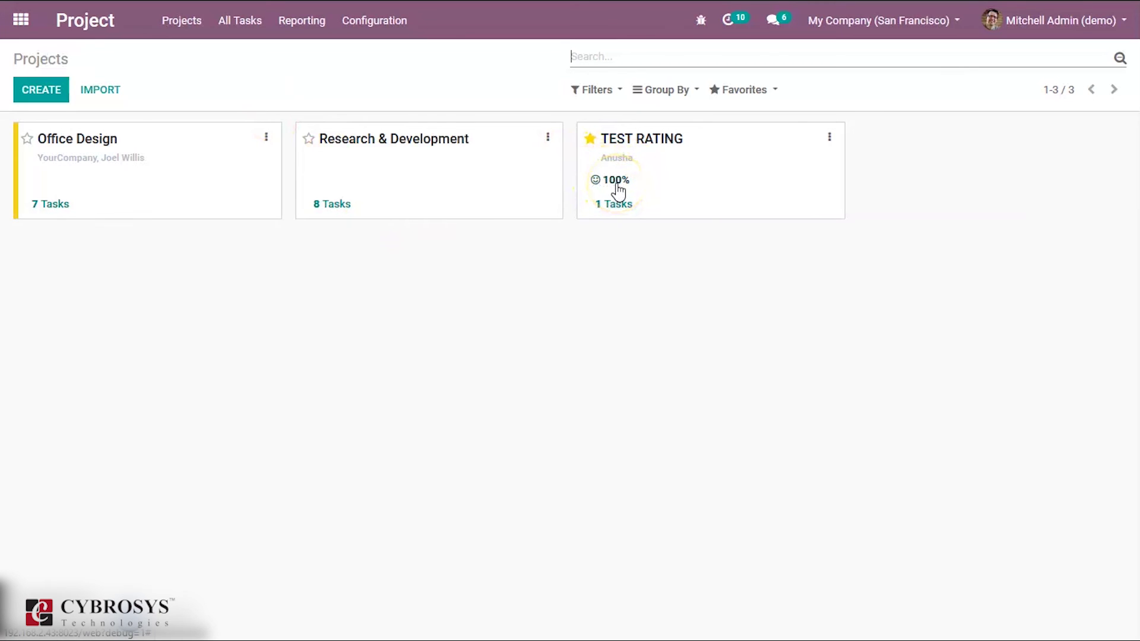
{"action": "left_click", "coordinate": [697, 174]}
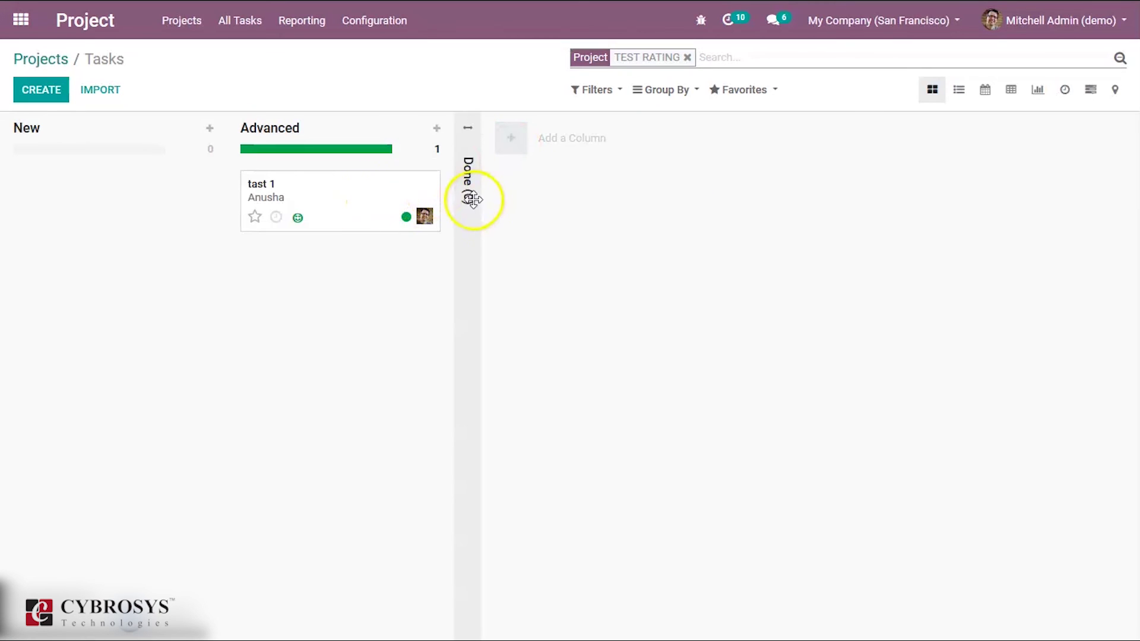
{"action": "left_click", "coordinate": [473, 199]}
{"action": "left_click_drag", "start_coordinate": [373, 193], "coordinate": [570, 183]}
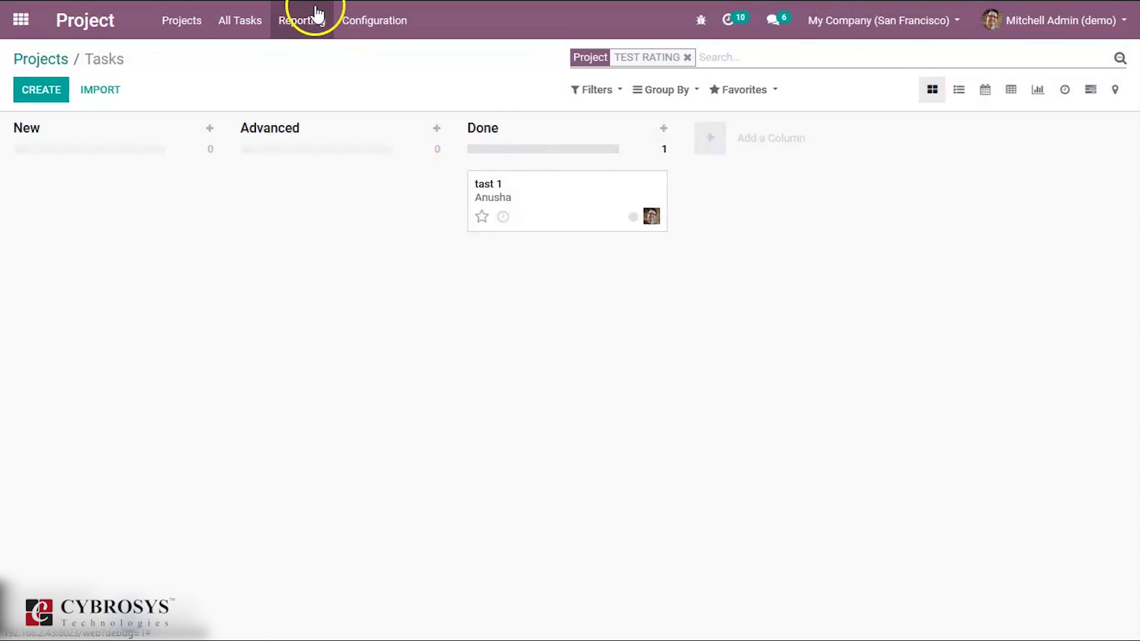
Switch to Gmail, open the new Satisfaction Survey email for the Done stage and rate the service as Not satisfied.
{"action": "left_click", "coordinate": [286, 15]}
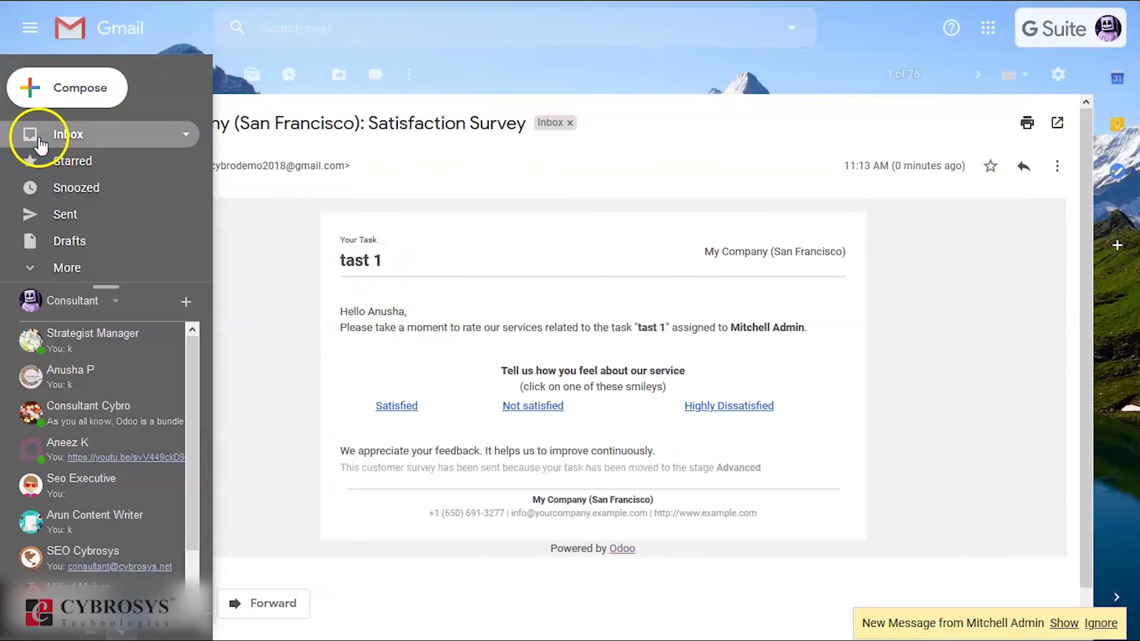
{"action": "left_click", "coordinate": [39, 141]}
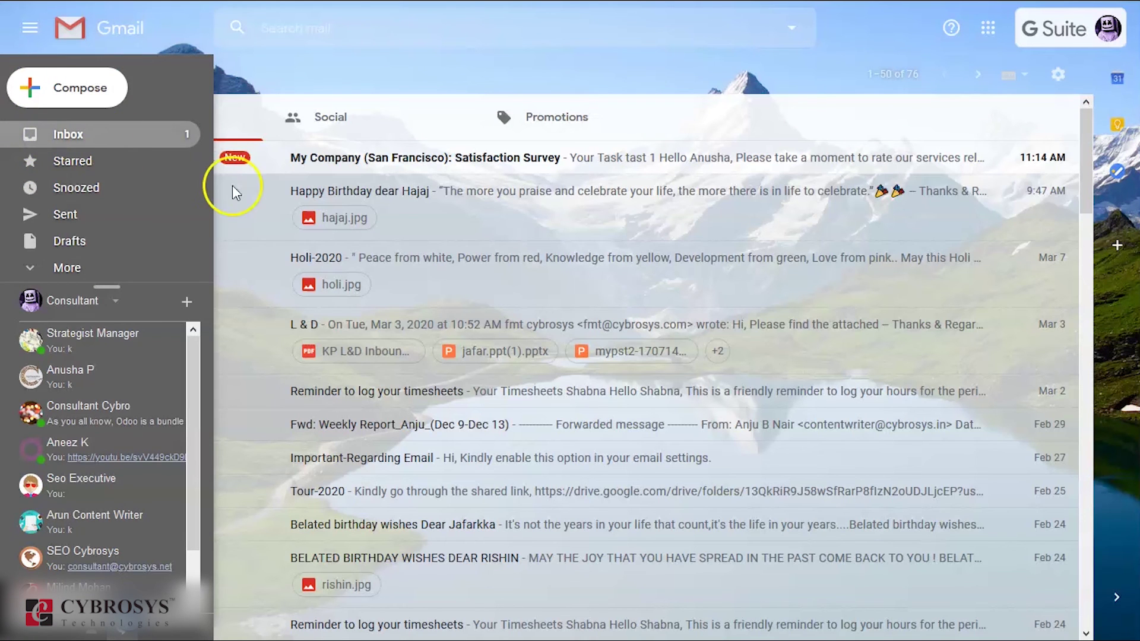
{"action": "left_click", "coordinate": [344, 169]}
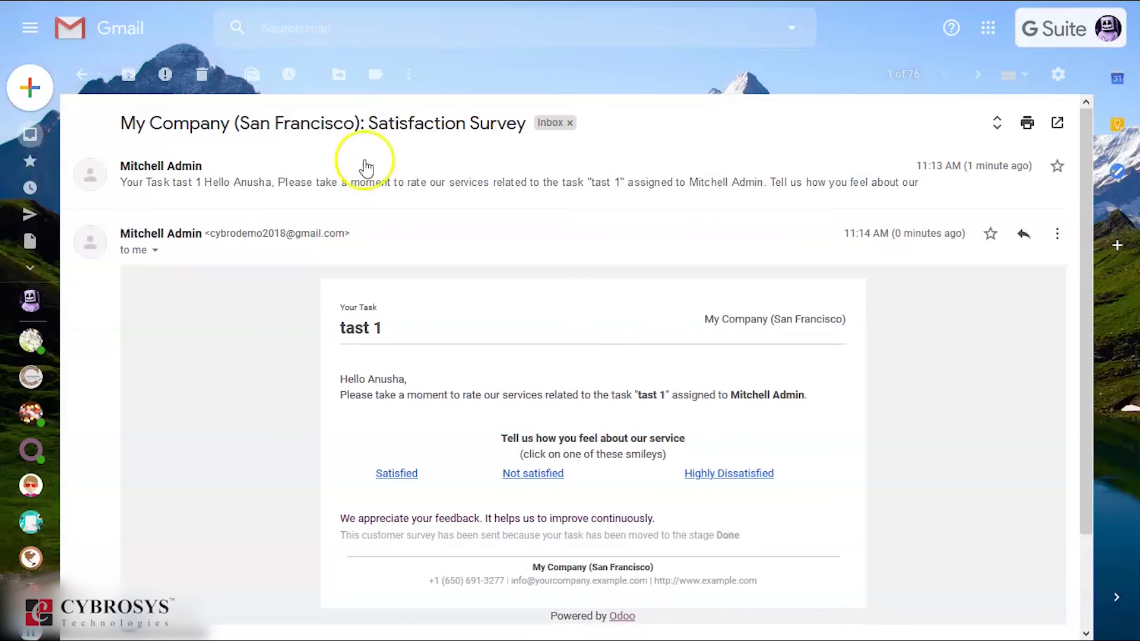
{"action": "left_click", "coordinate": [527, 475]}
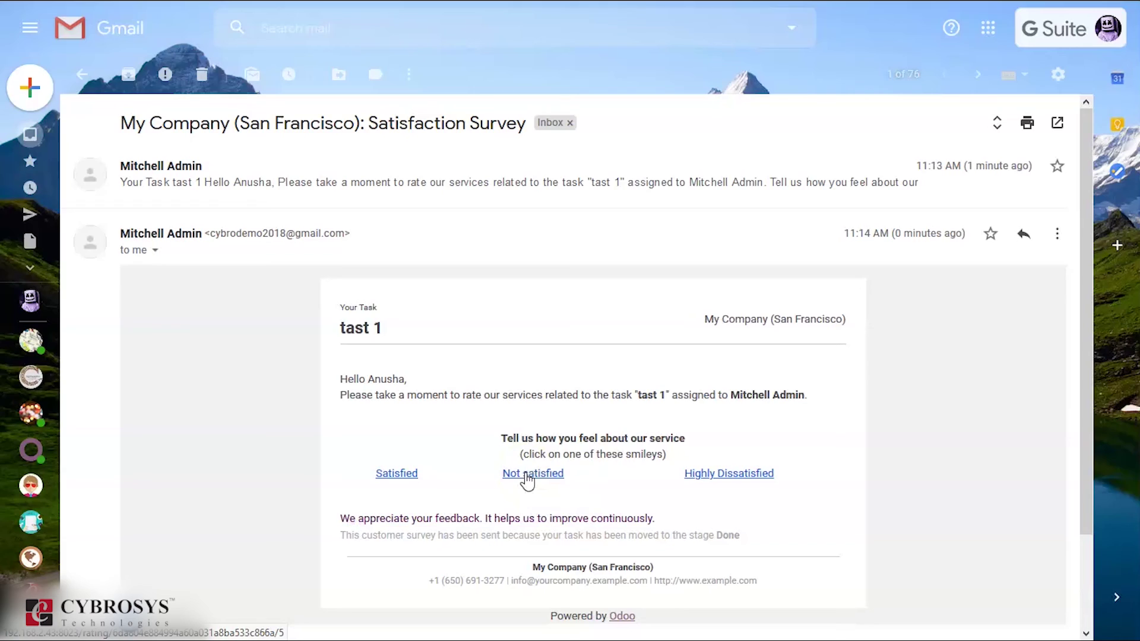
{"action": "left_click", "coordinate": [527, 475]}
Send the comment "Ooops.. it not upto expectation" as additional feedback on the rating.
{"action": "left_click", "coordinate": [516, 367]}
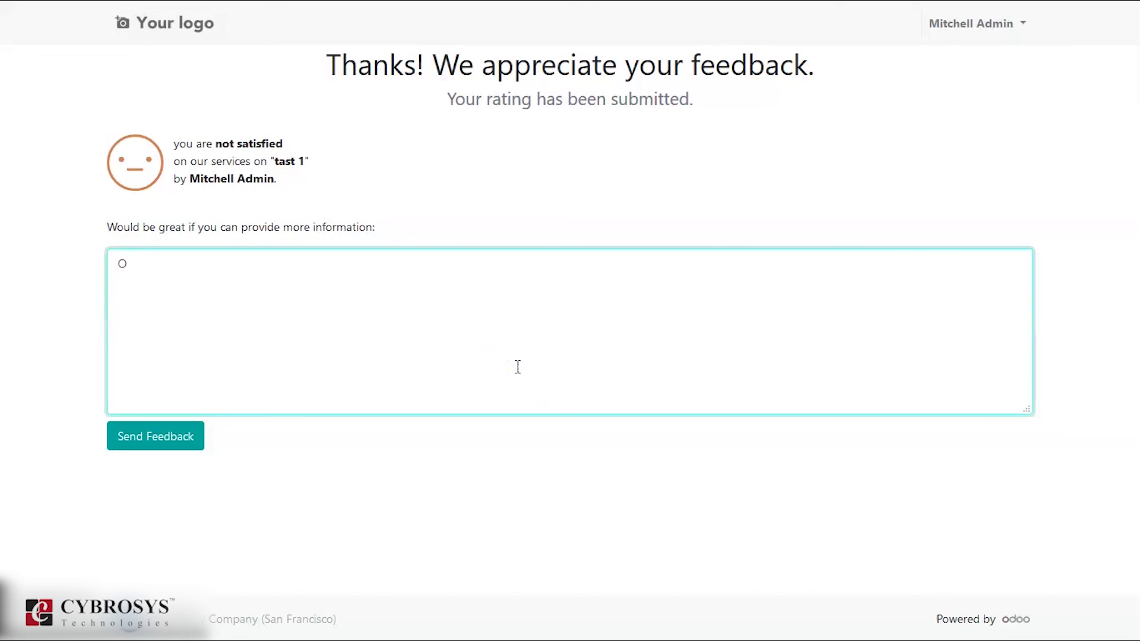
{"action": "type", "text": "Ooops.. it not upto expectation"}
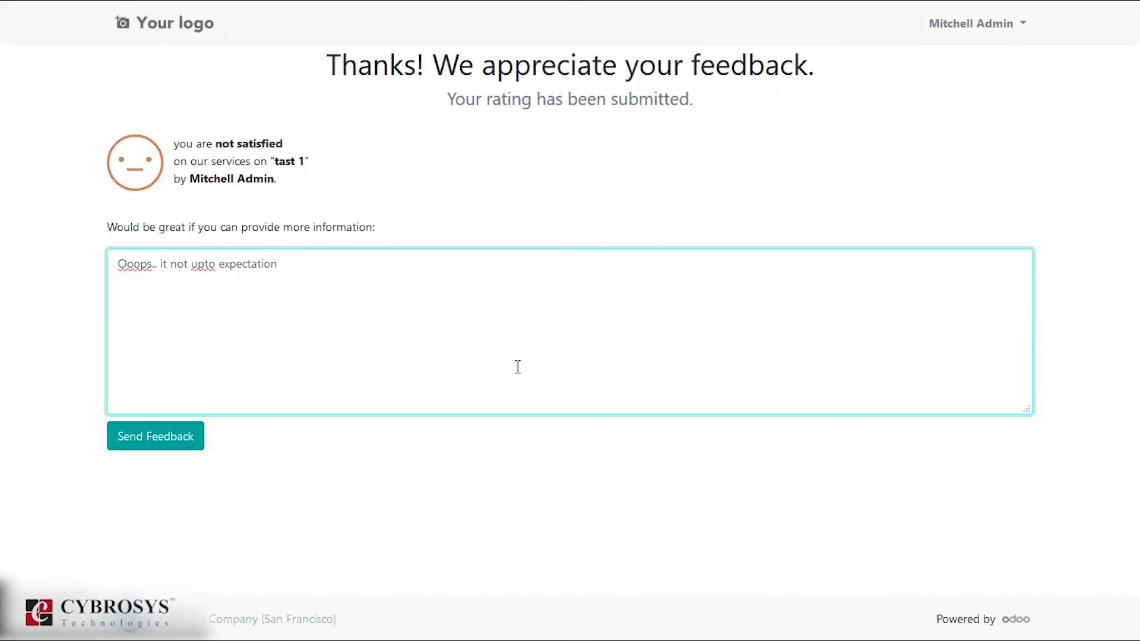
{"action": "left_click", "coordinate": [192, 444]}
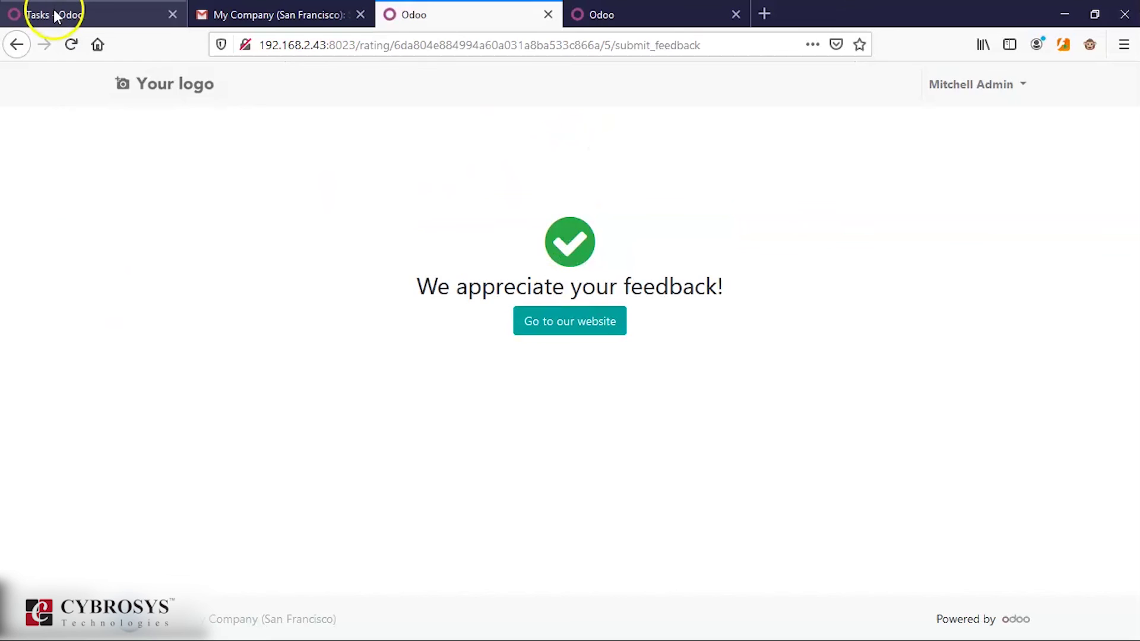
Switch back to Odoo and return to the projects overview to check the TEST RATING project's customer rating.
{"action": "left_click", "coordinate": [54, 13]}
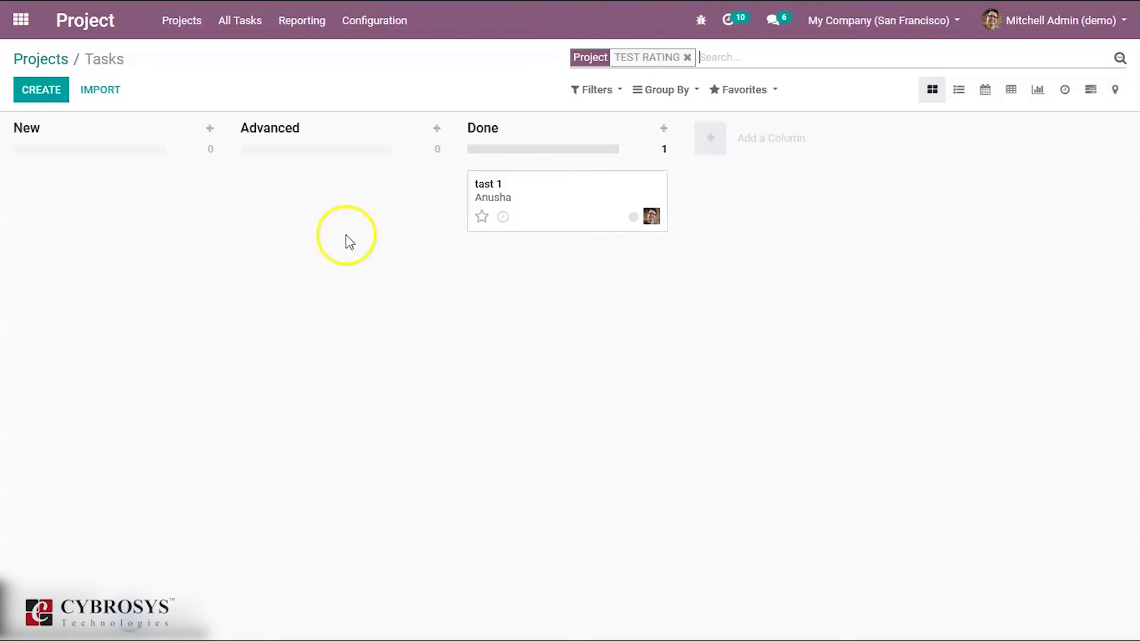
{"action": "left_click", "coordinate": [43, 58]}
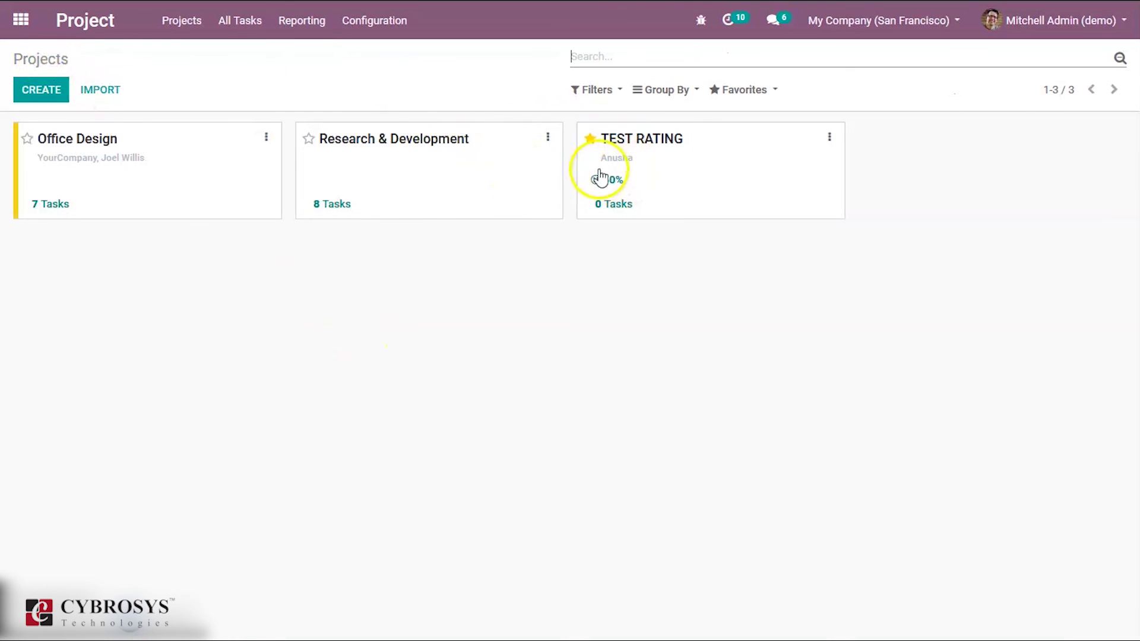